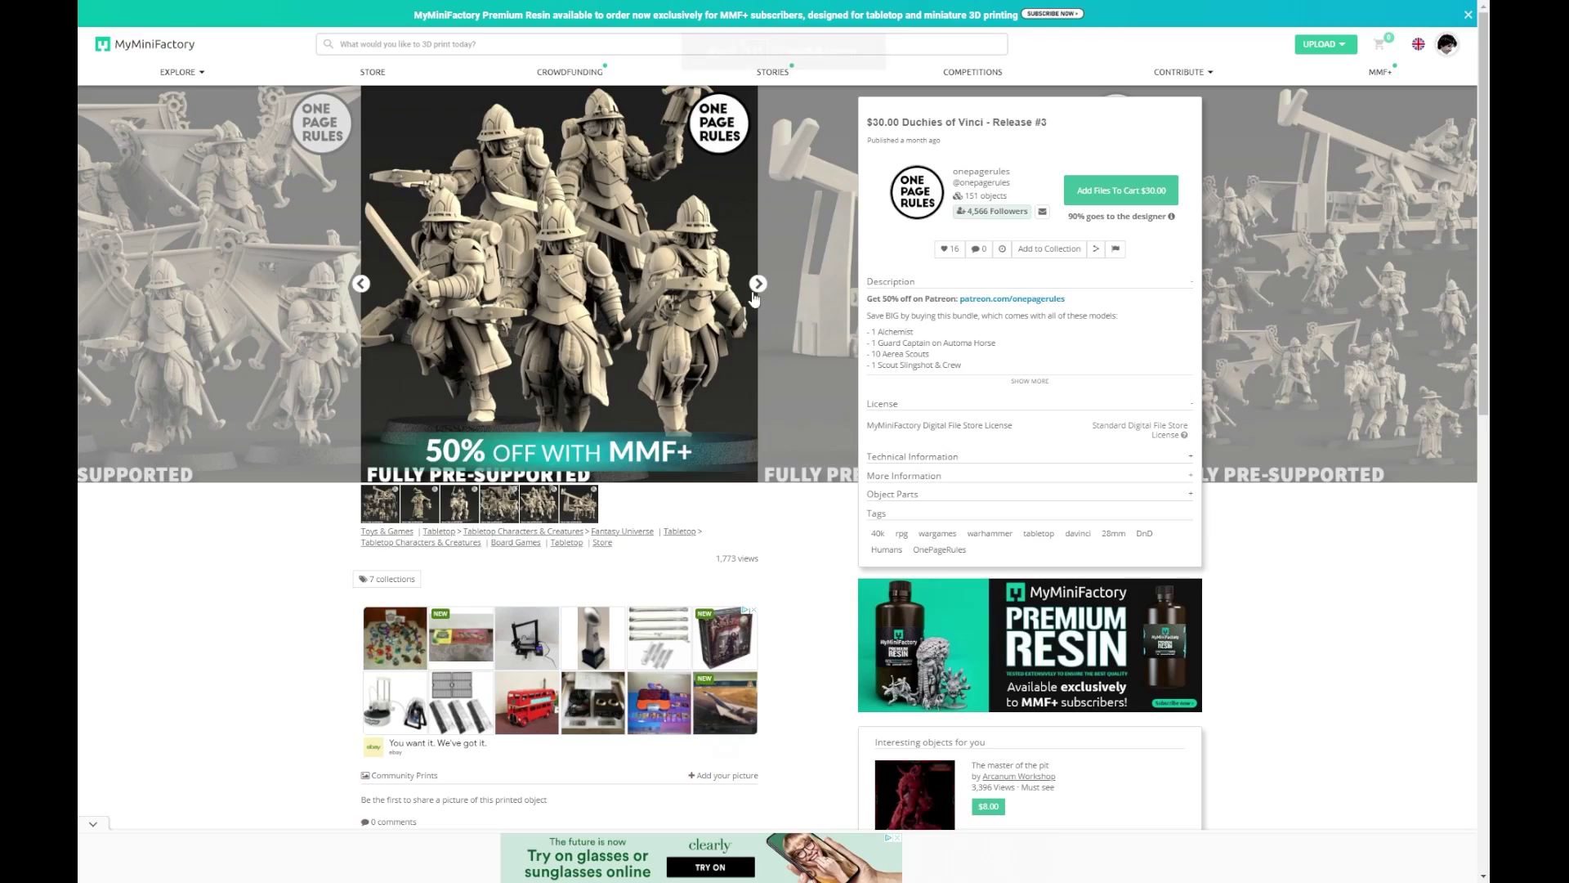
- Page through the miniature image galleries of Duchies of Vinci Releases #3 and #4
click(759, 284)
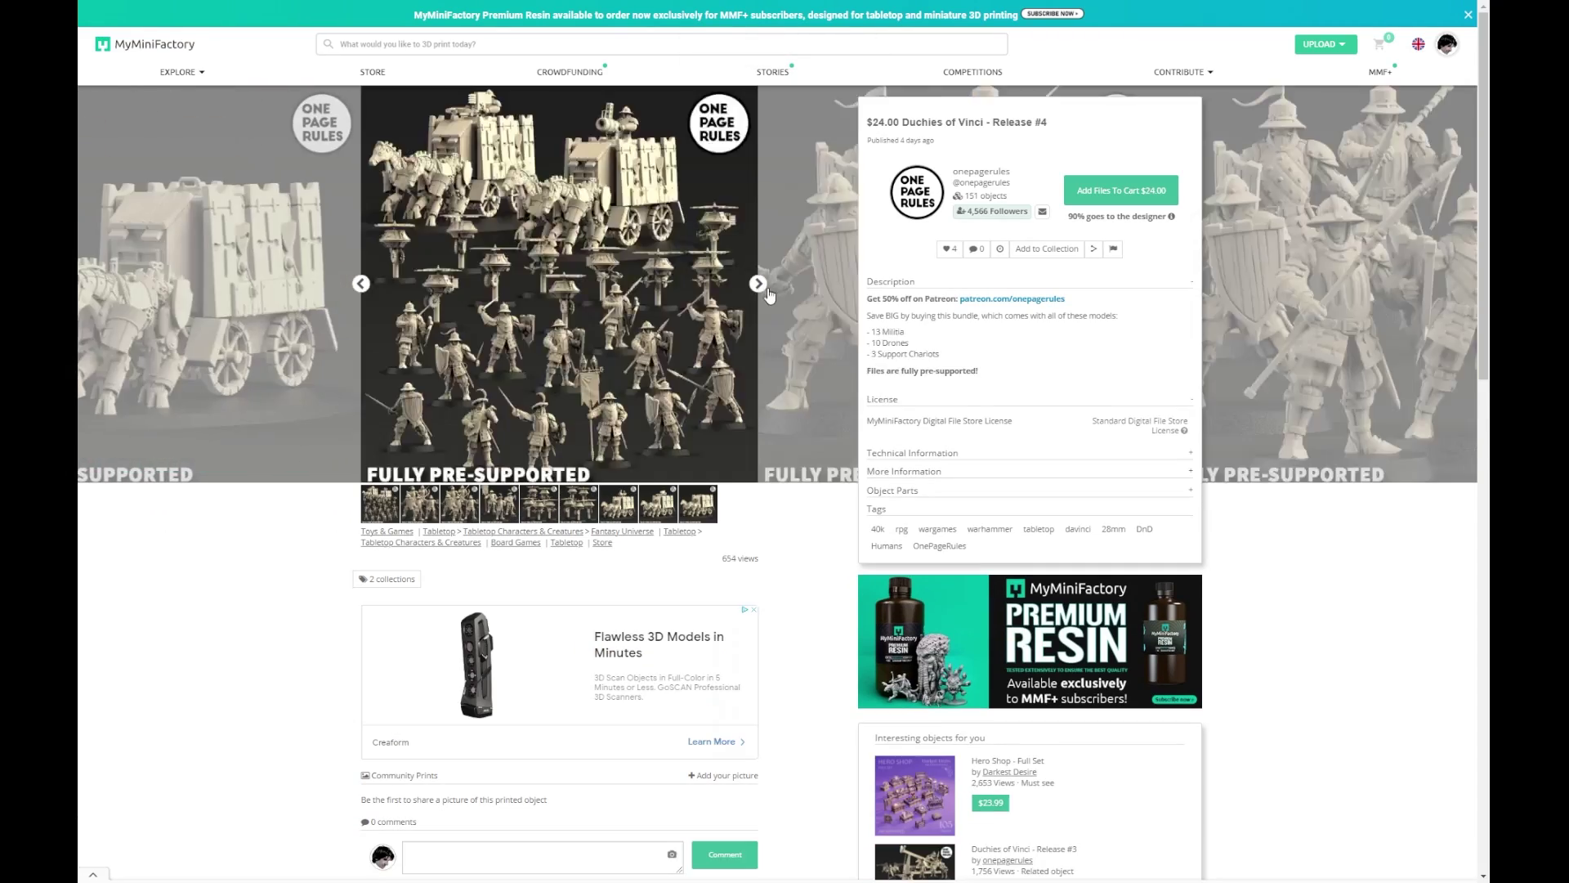
click(765, 290)
click(758, 284)
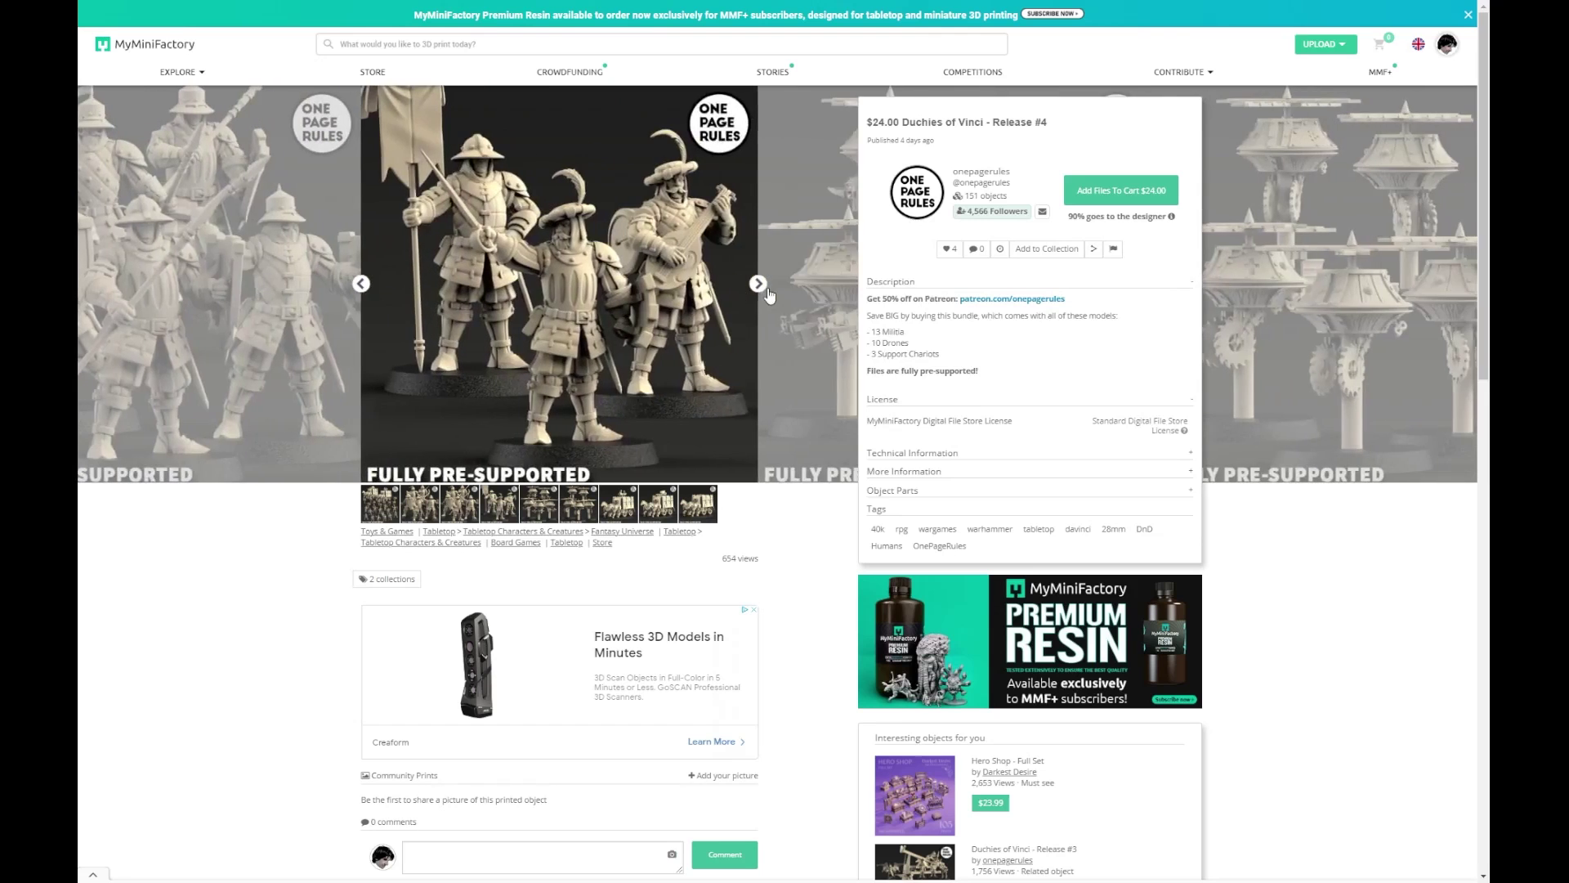
click(759, 284)
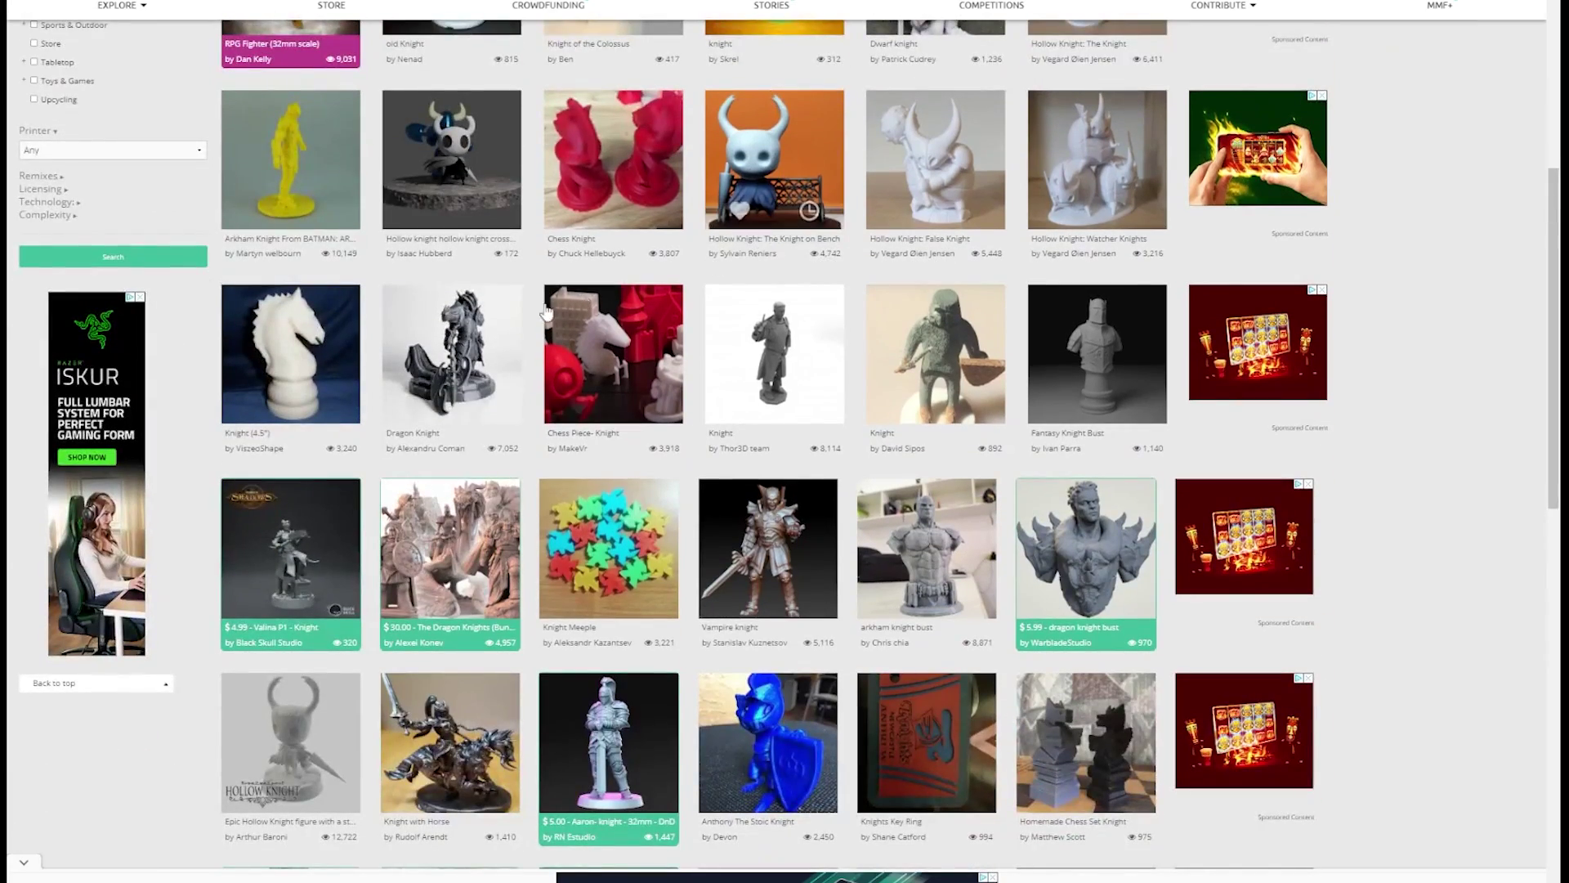
- Scroll the knight results and open the 'Fantasy medieval knight warrior' model page
scroll(478, 343, down, 4)
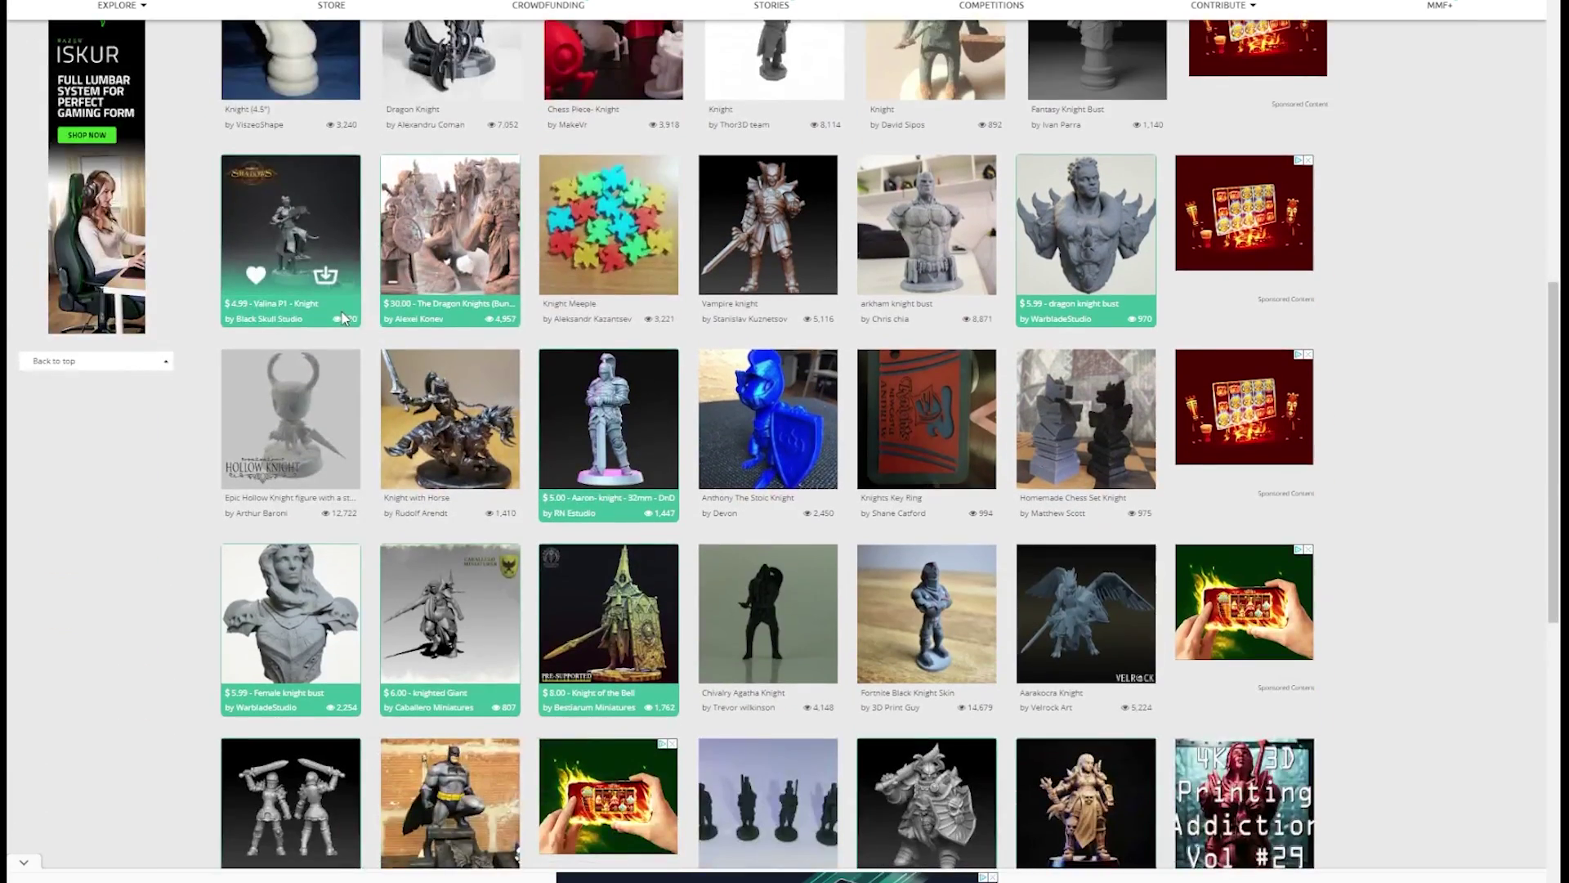
scroll(343, 319, down, 3)
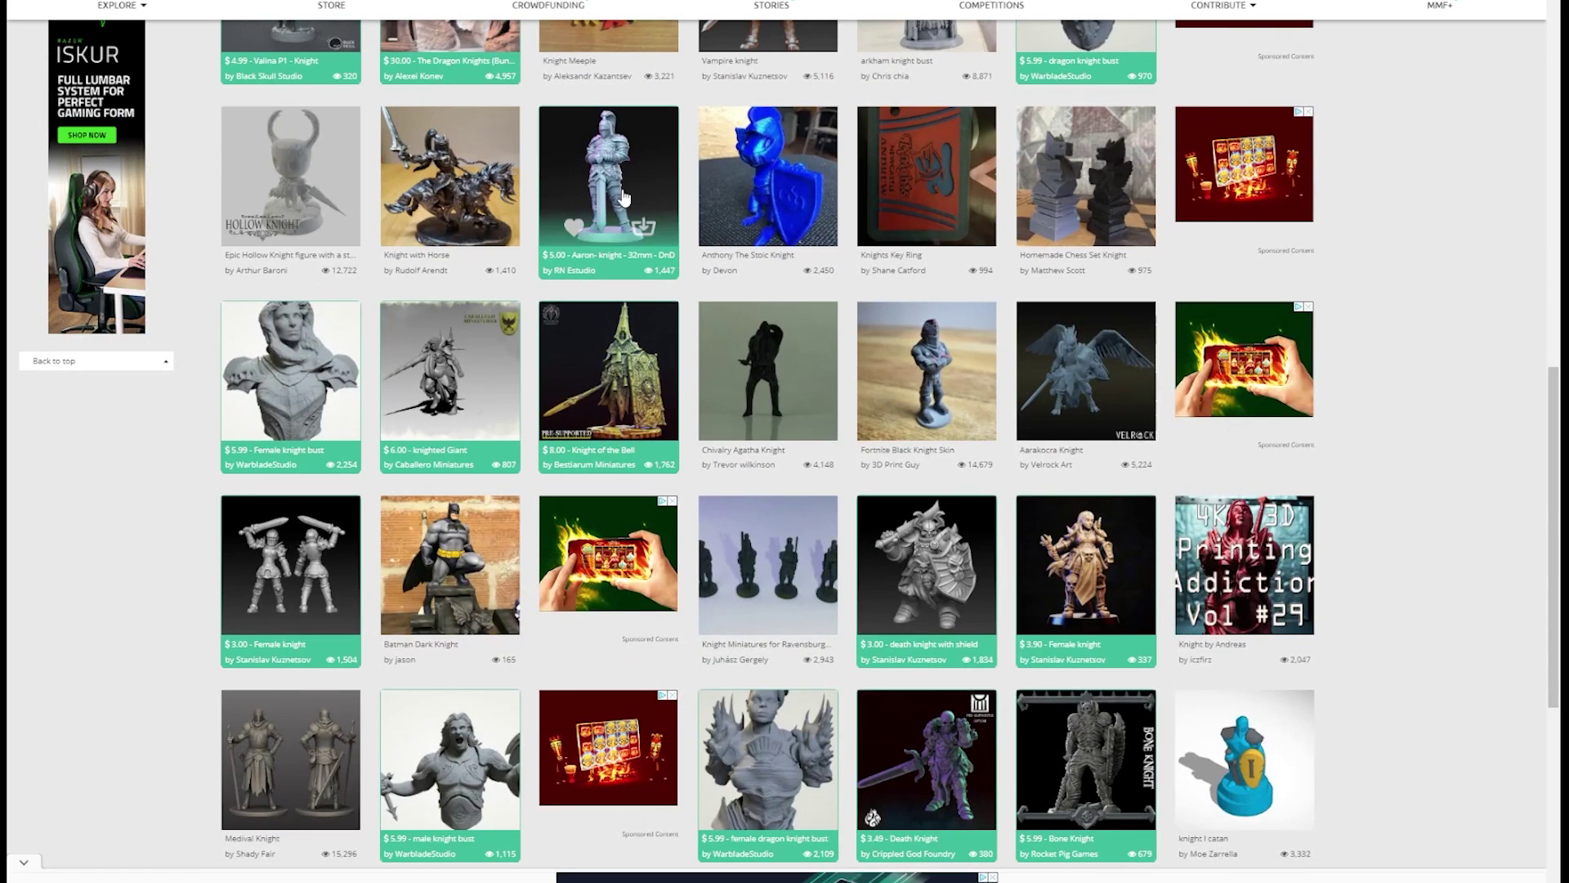
scroll(622, 196, down, 12)
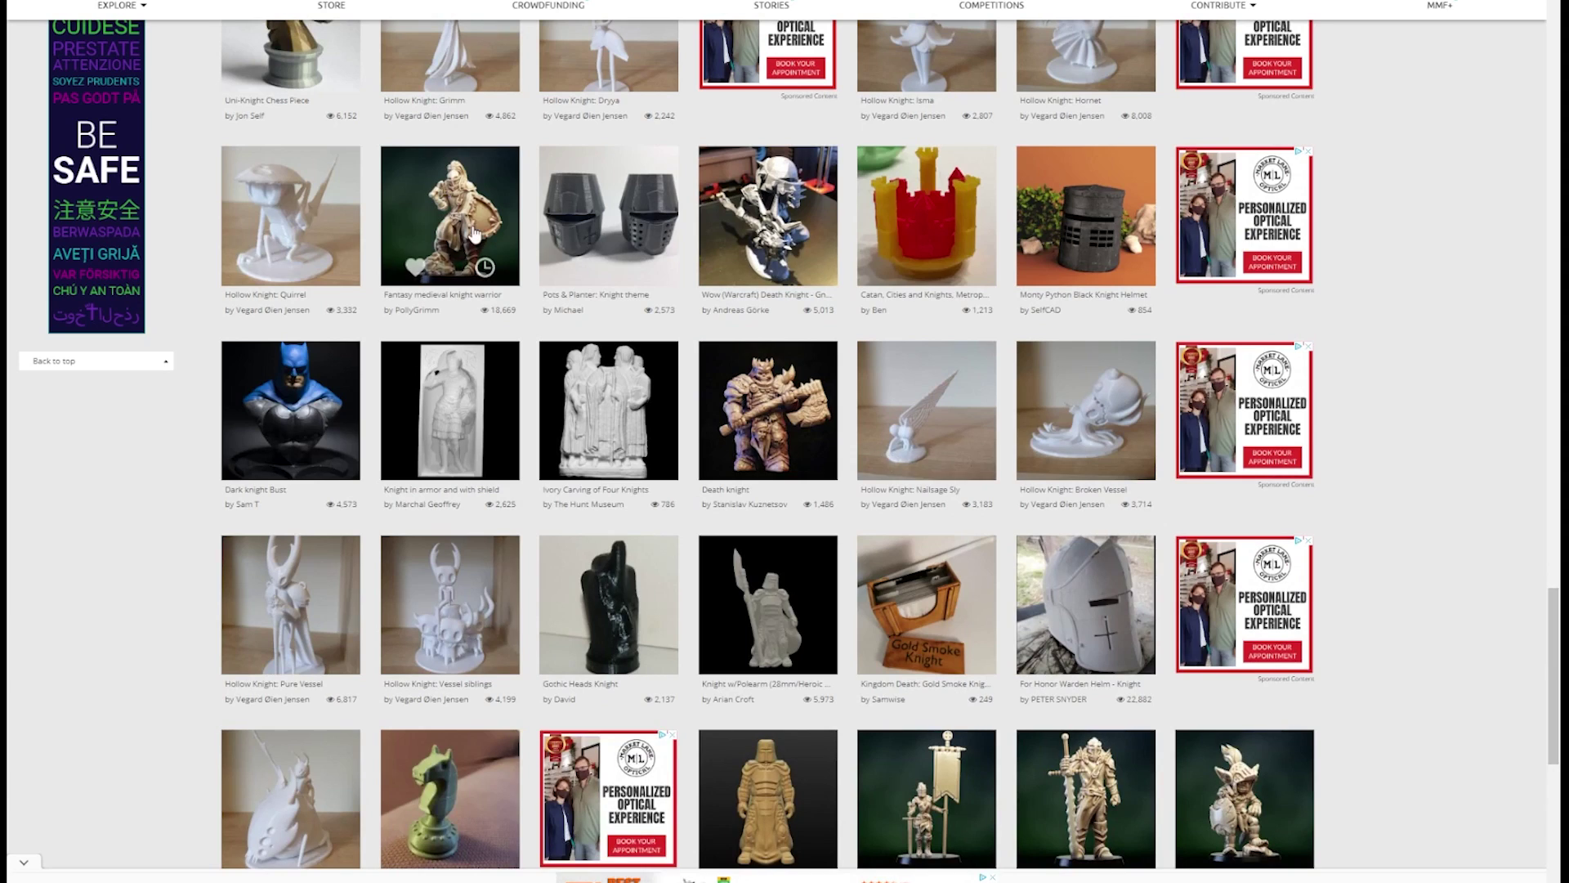
click(472, 235)
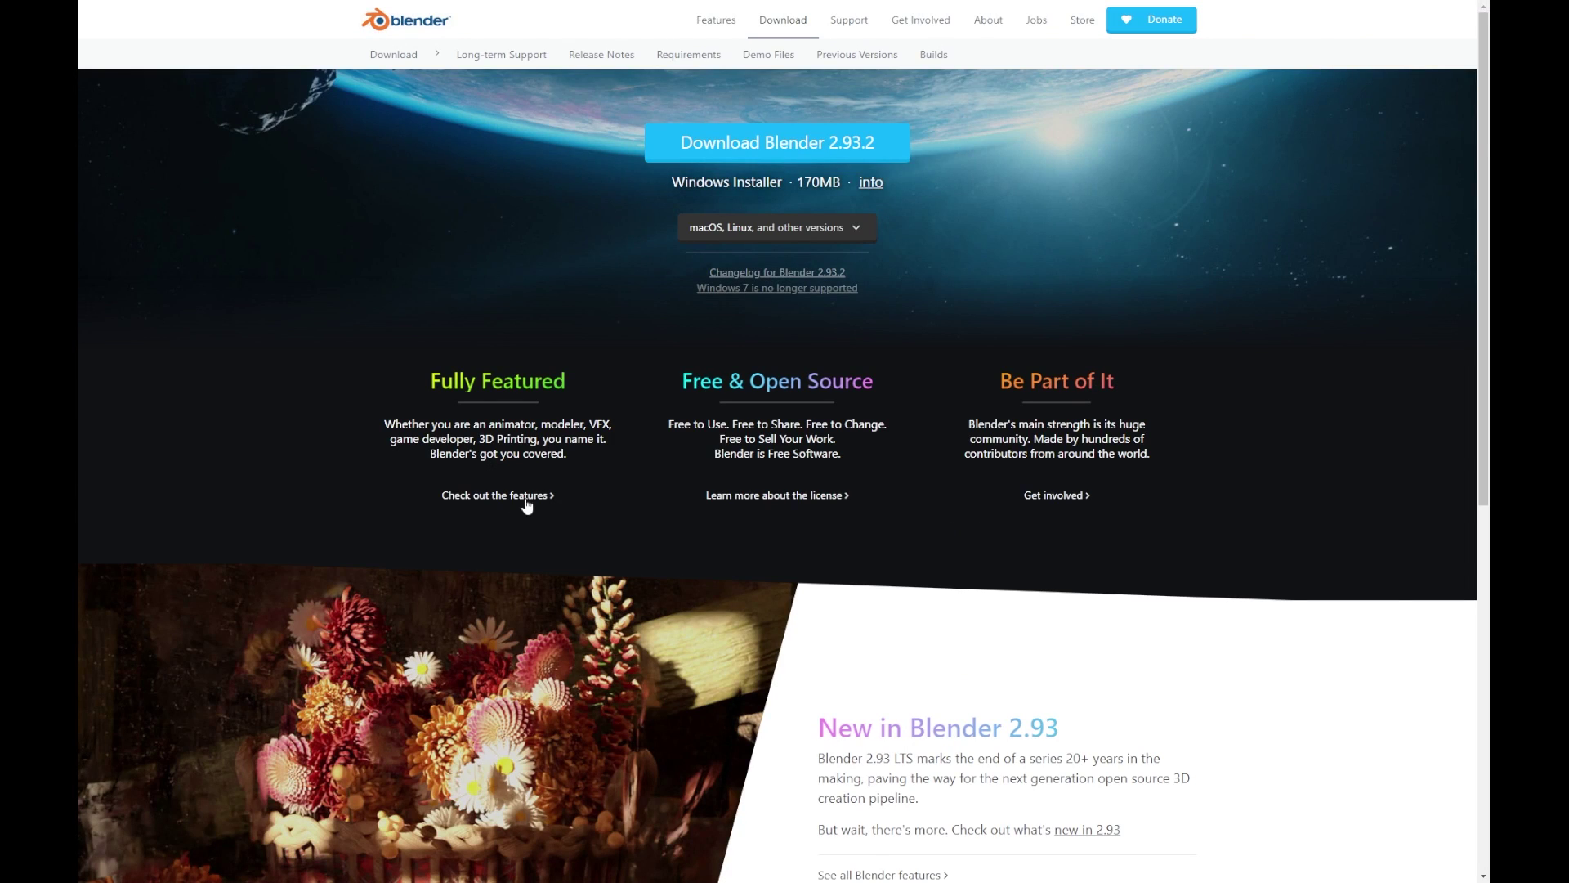
- Go to Blender's features overview and open the Sculpting feature page
click(527, 505)
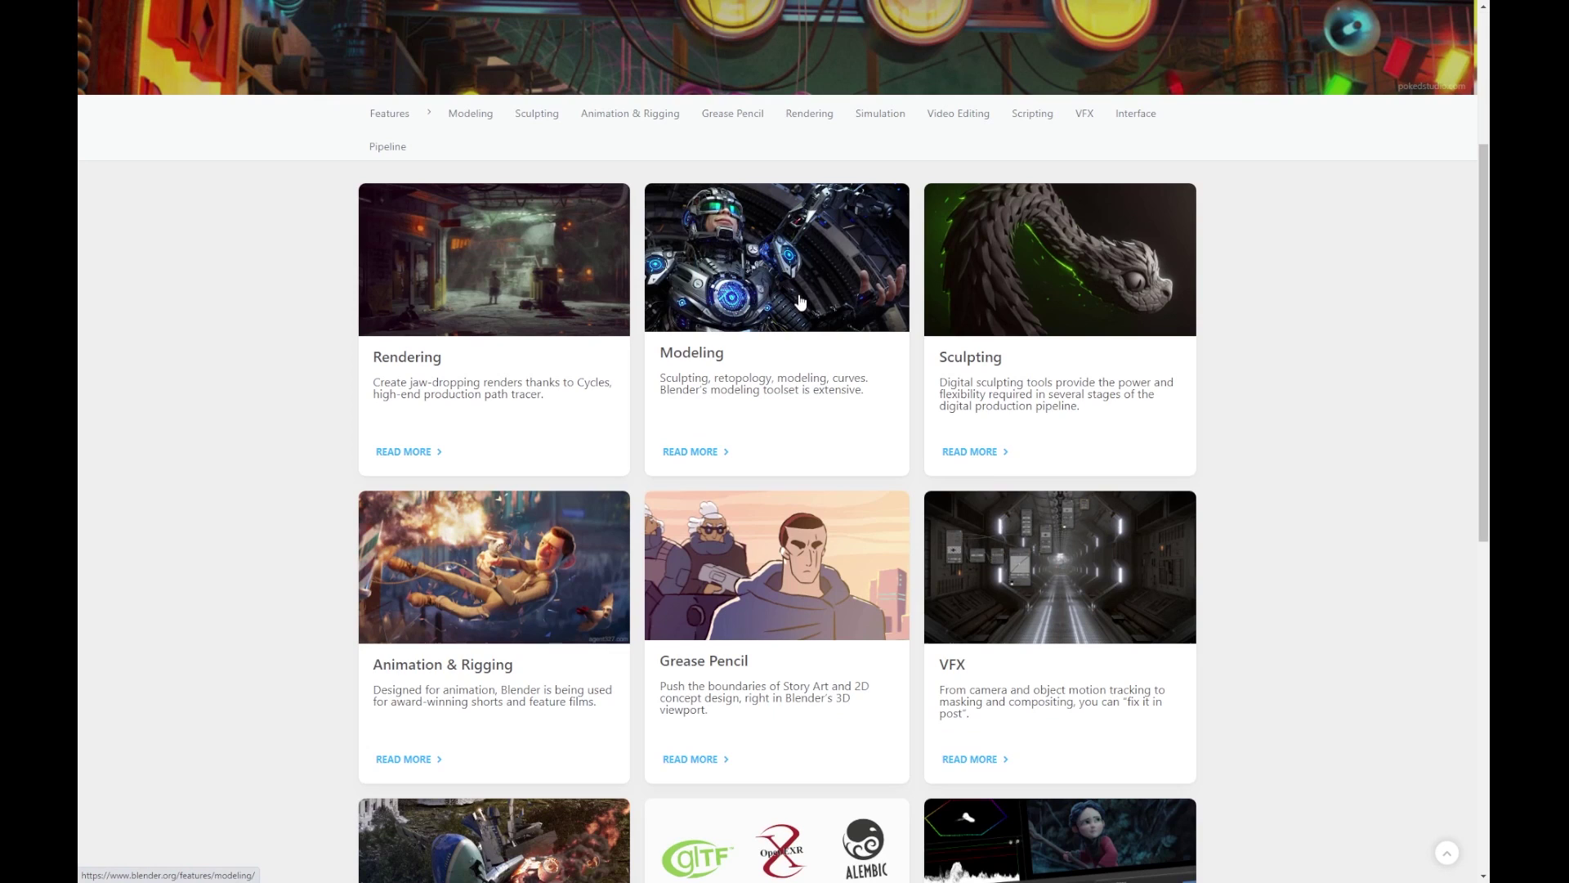
click(1046, 311)
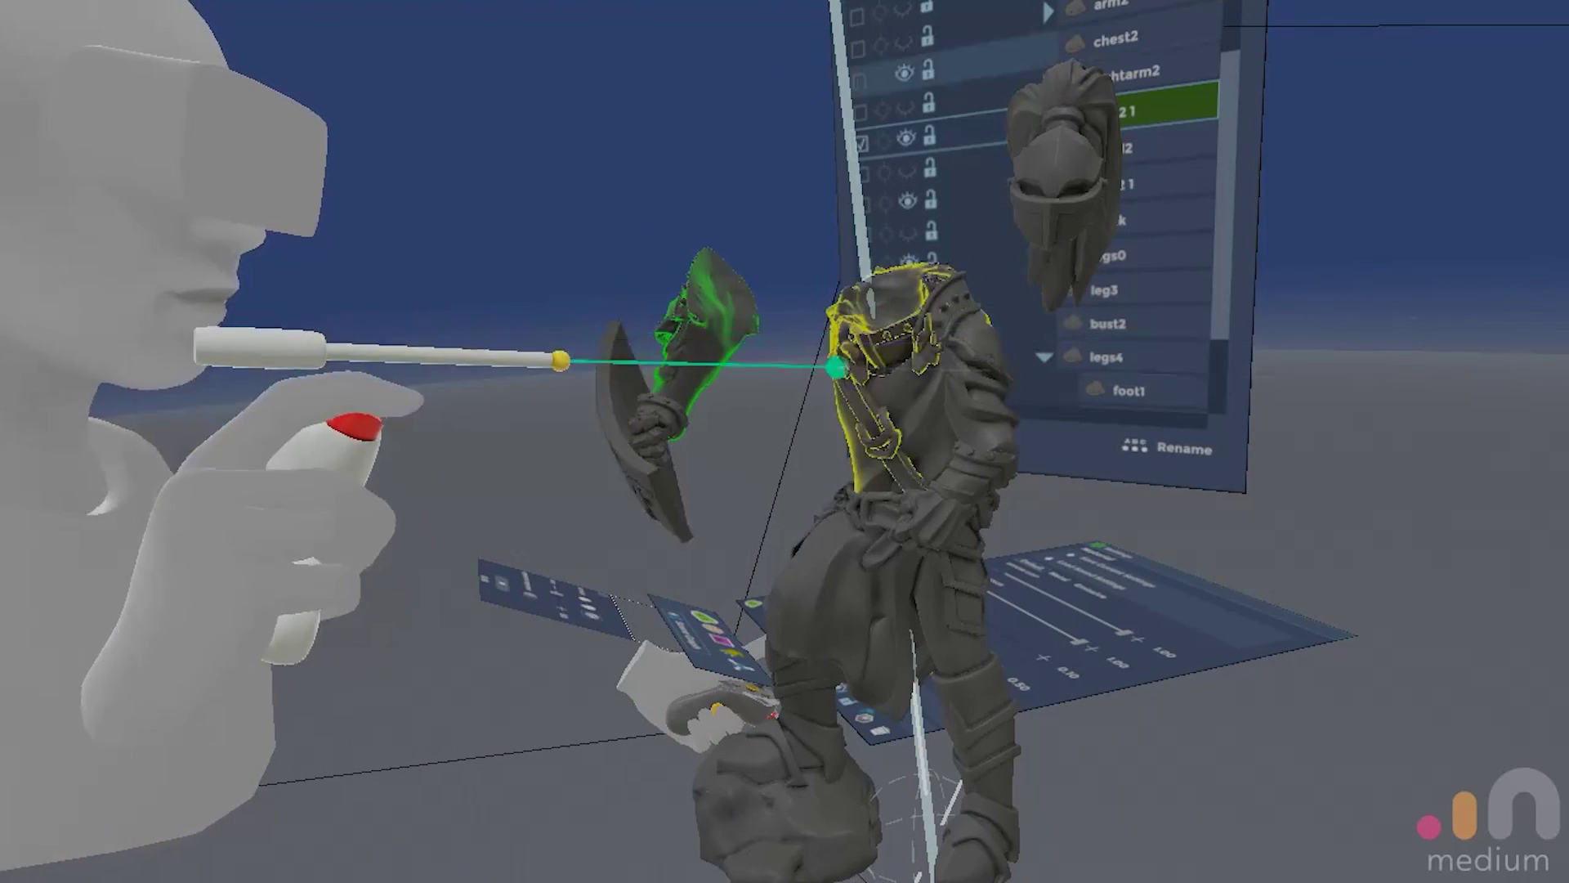
- Detach the shoulder armour and legs from the knight's torso, then view the weapons pack's files
drag(966, 415, 1168, 392)
drag(812, 568, 907, 564)
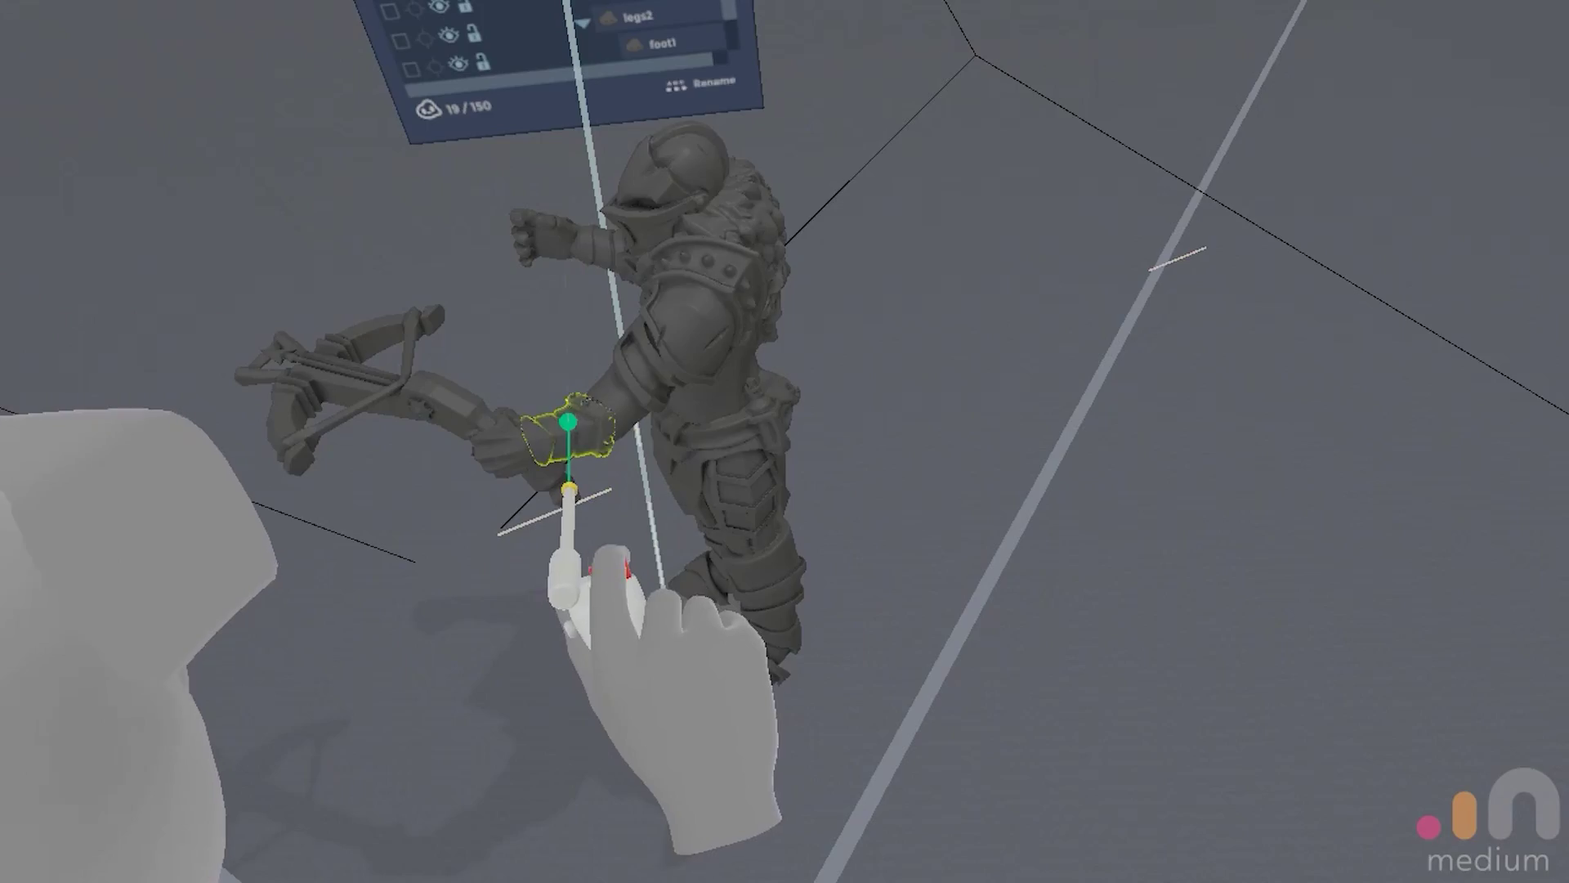
mouse_move(342, 323)
mouse_down()
mouse_move(543, 392)
mouse_move(602, 392)
mouse_move(605, 484)
mouse_move(561, 507)
mouse_move(449, 518)
mouse_move(491, 501)
mouse_move(527, 442)
mouse_move(746, 361)
mouse_move(525, 526)
mouse_move(641, 449)
mouse_up()
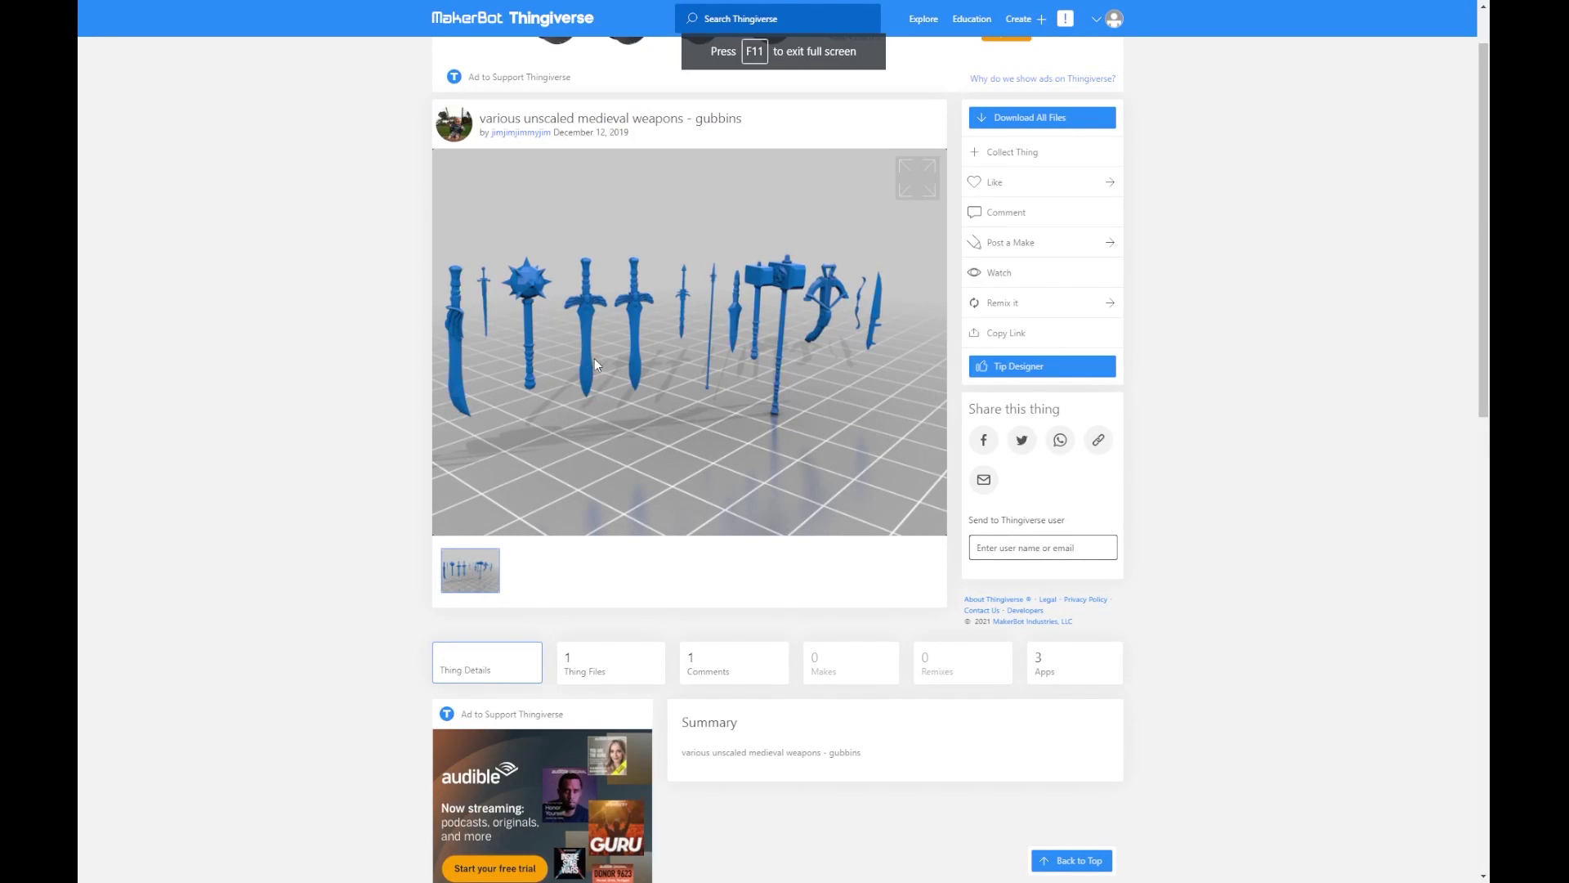
click(590, 670)
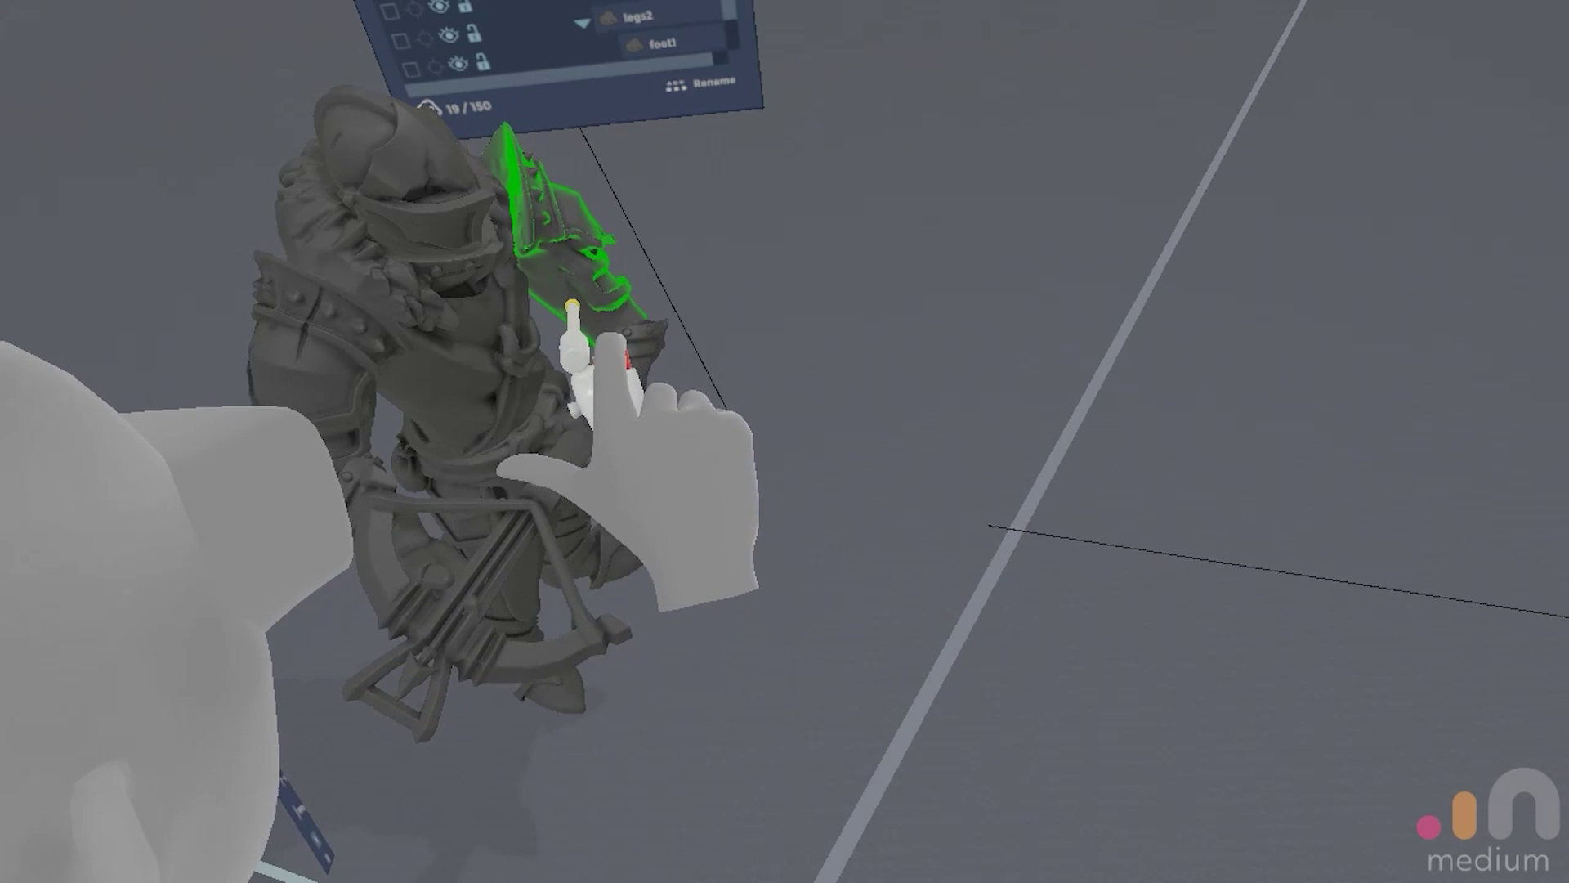
- Rotate the scene around the knight parts, ending on the armoured upper body with both arms
drag(569, 292, 694, 340)
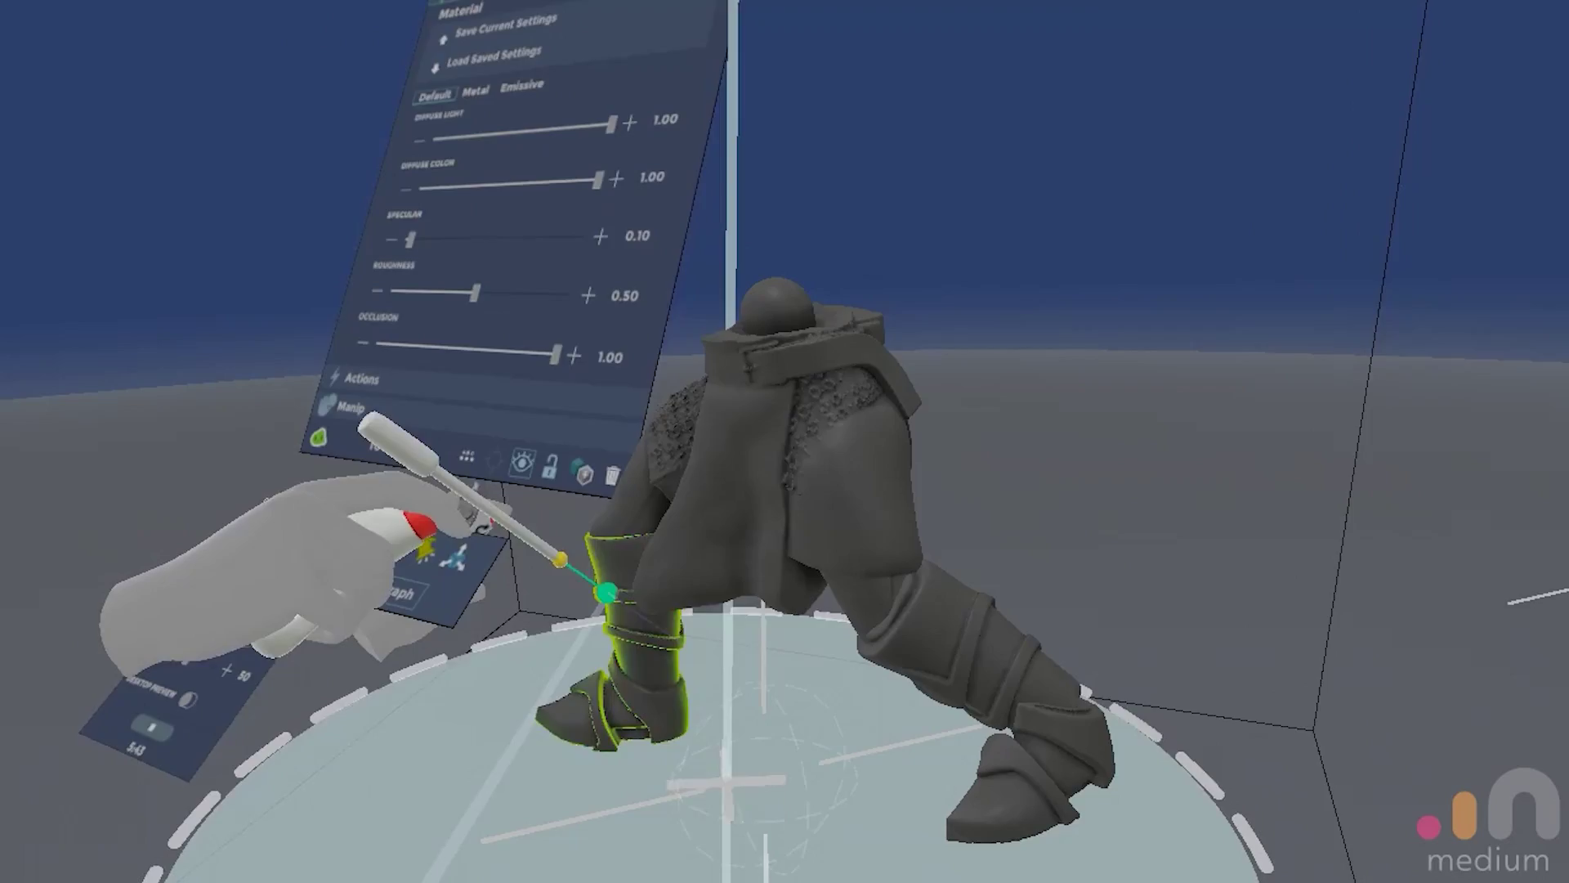
mouse_move(605, 593)
mouse_down()
mouse_move(448, 719)
mouse_move(624, 624)
mouse_move(648, 746)
mouse_move(644, 855)
mouse_move(735, 805)
mouse_up()
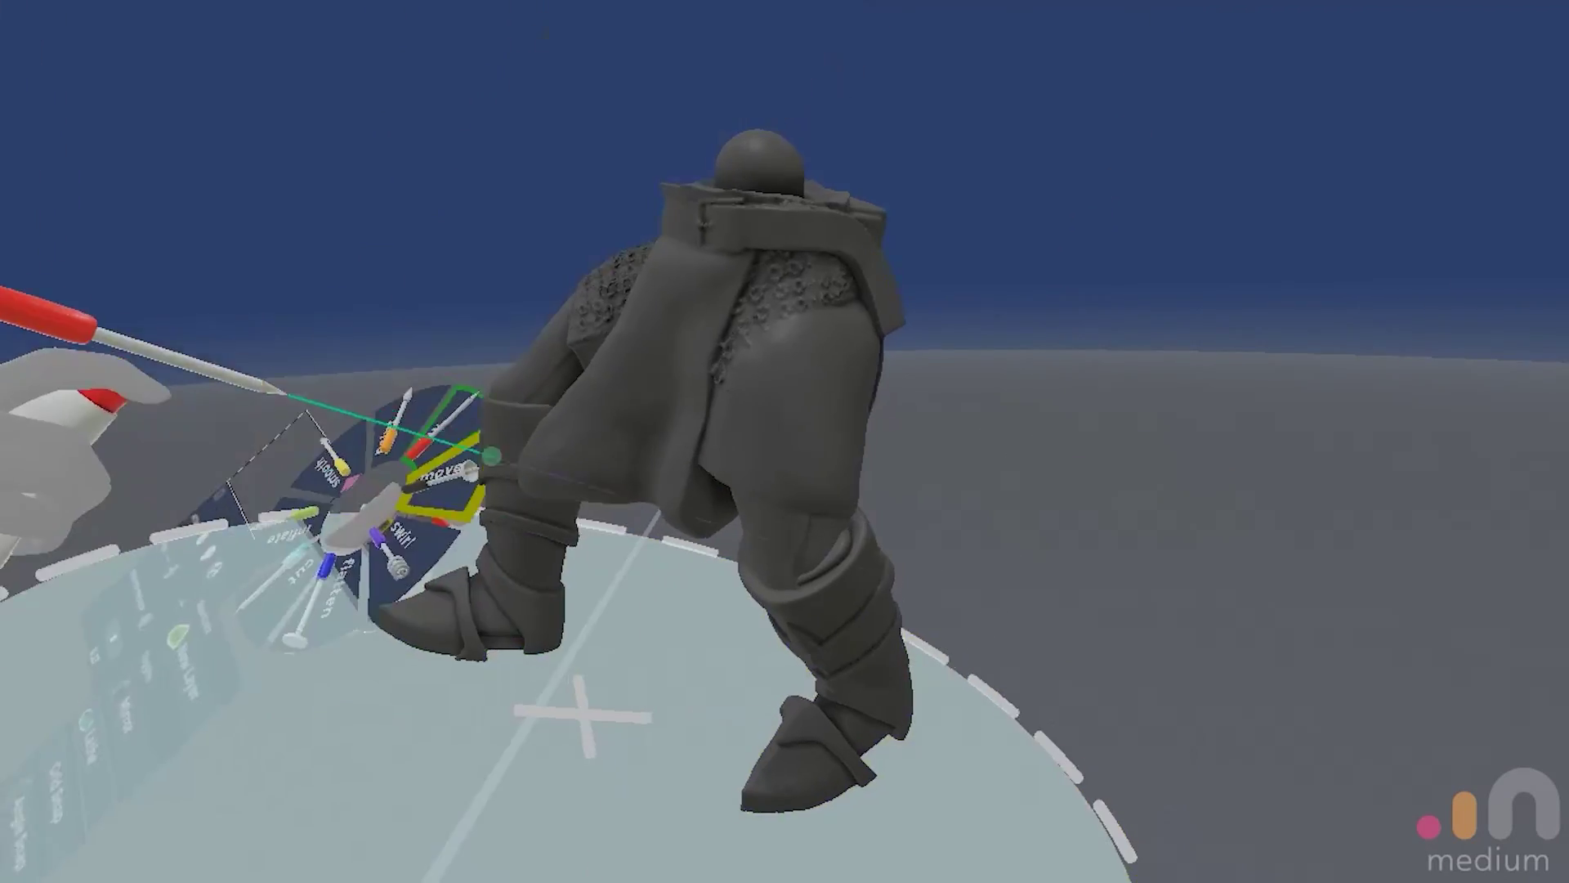
drag(392, 523, 280, 596)
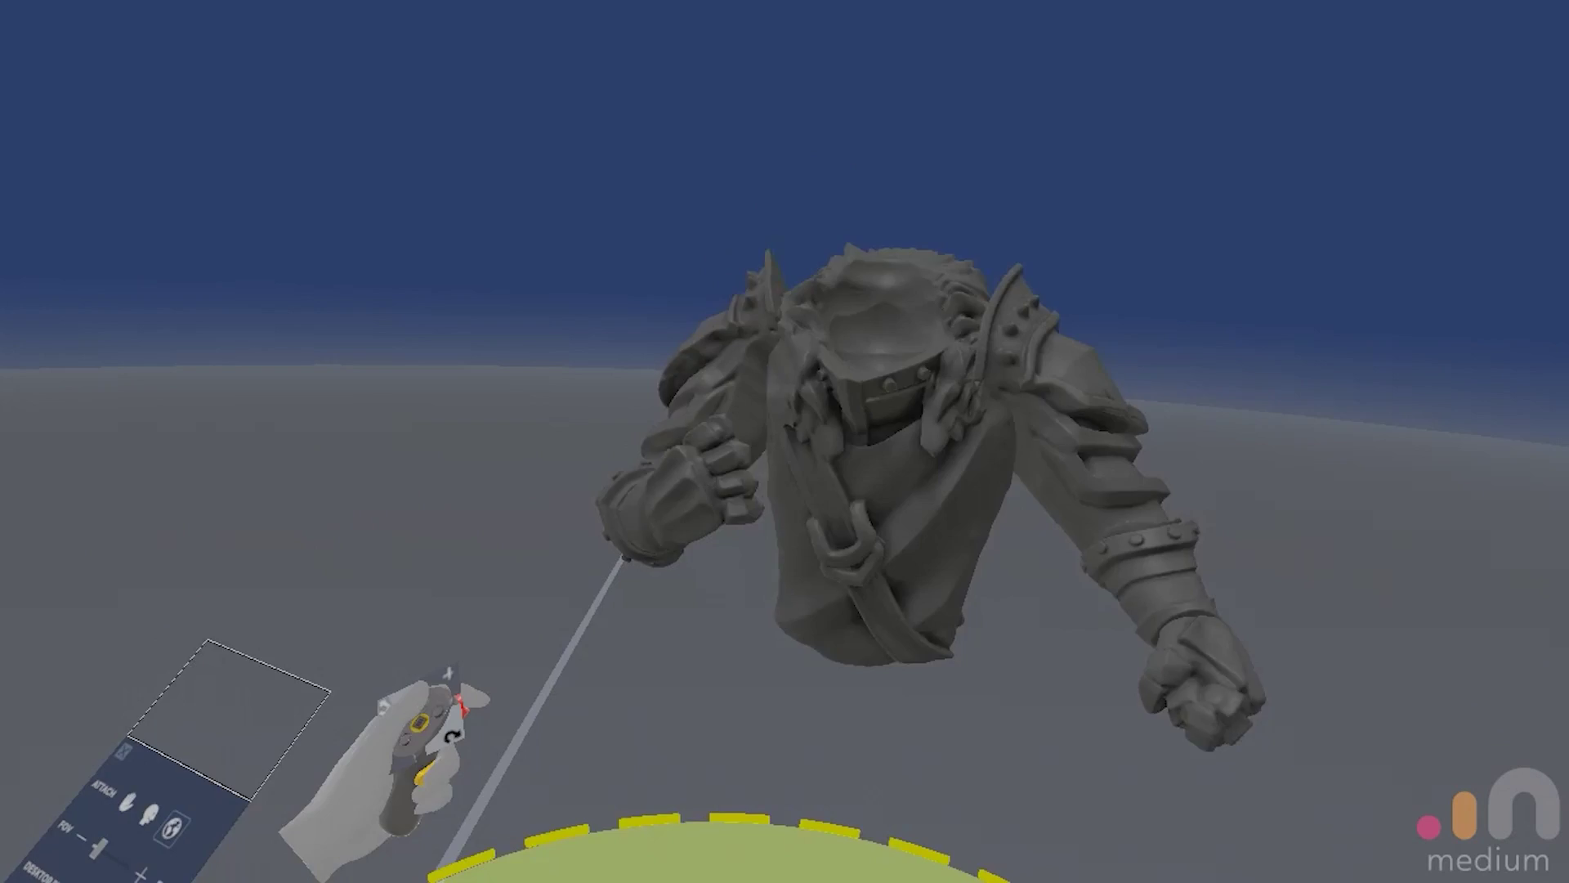
drag(277, 735, 343, 719)
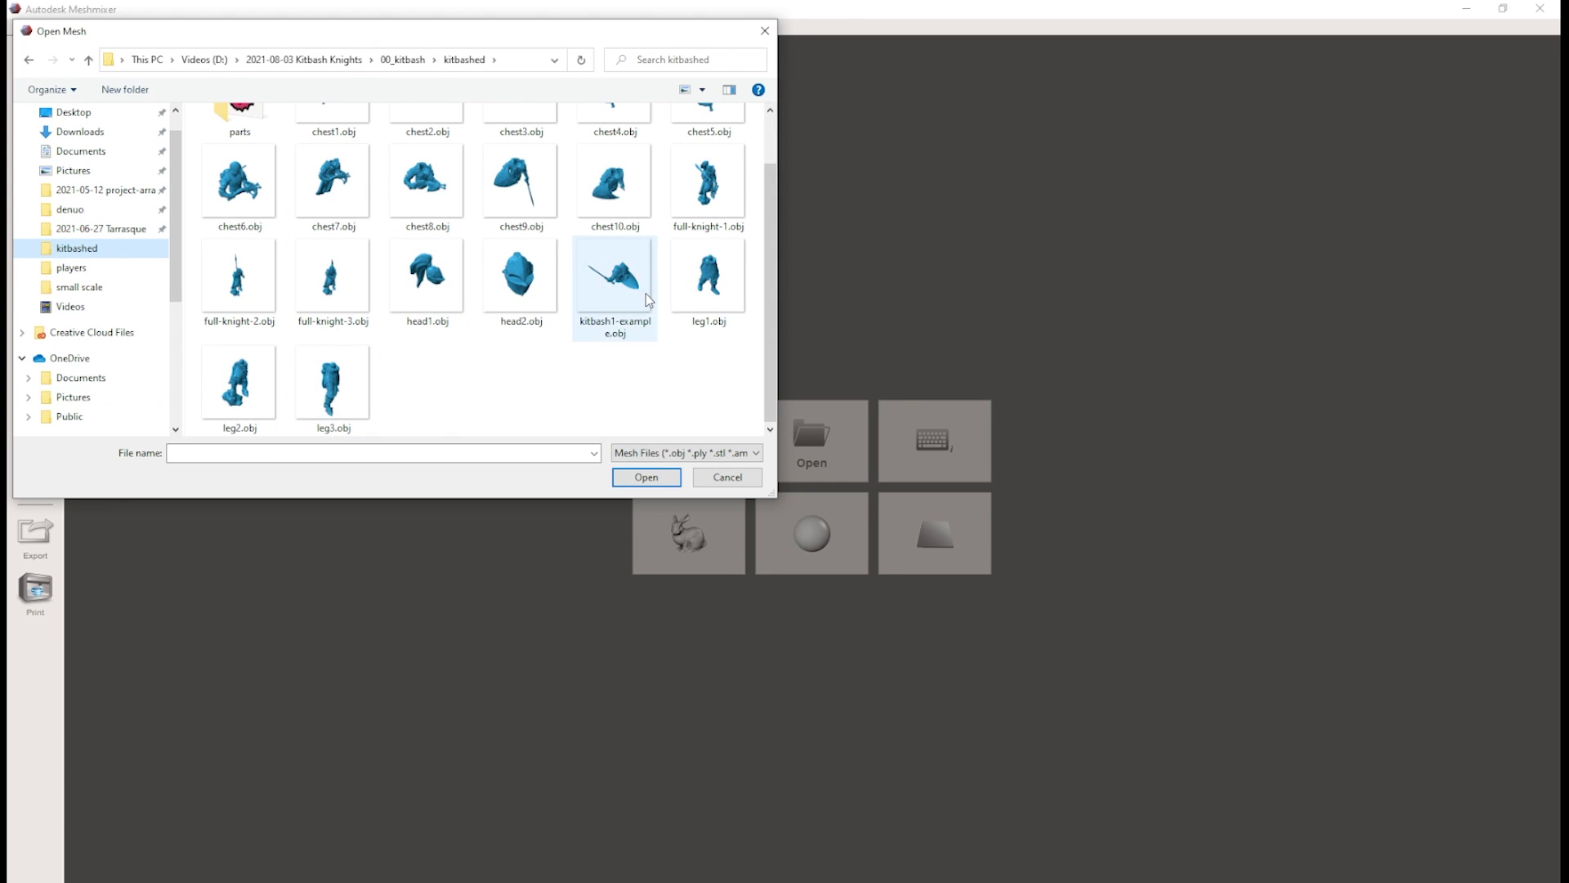
- Open kitbash1-example.obj, inspect it from both sides, and start Edit > Make Solid
click(638, 472)
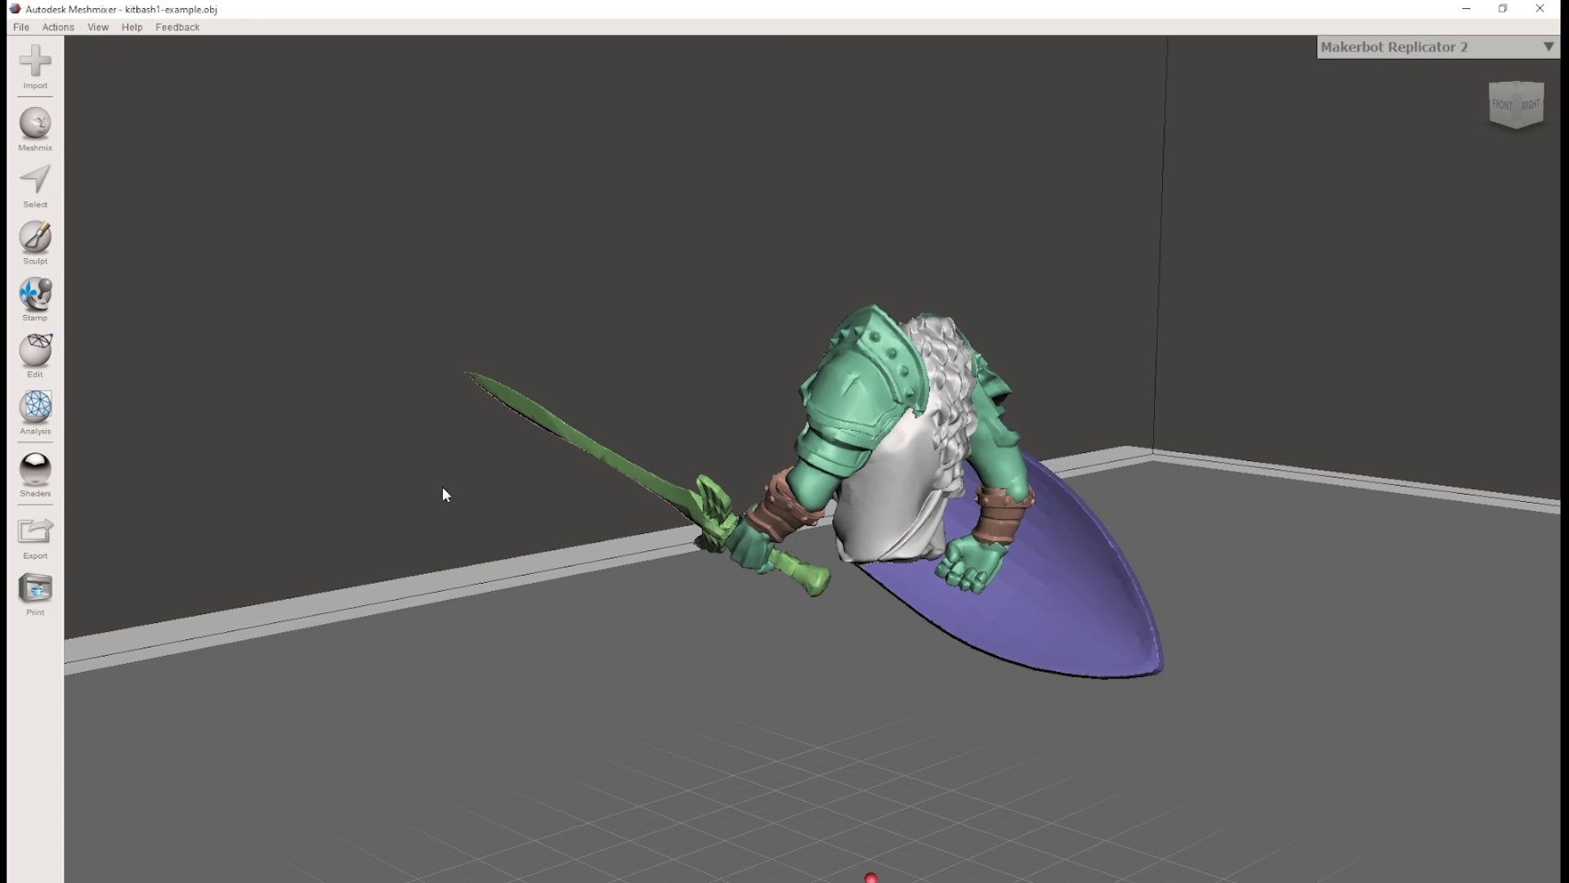
right_drag(443, 488, 612, 514)
right_drag(881, 523, 831, 507)
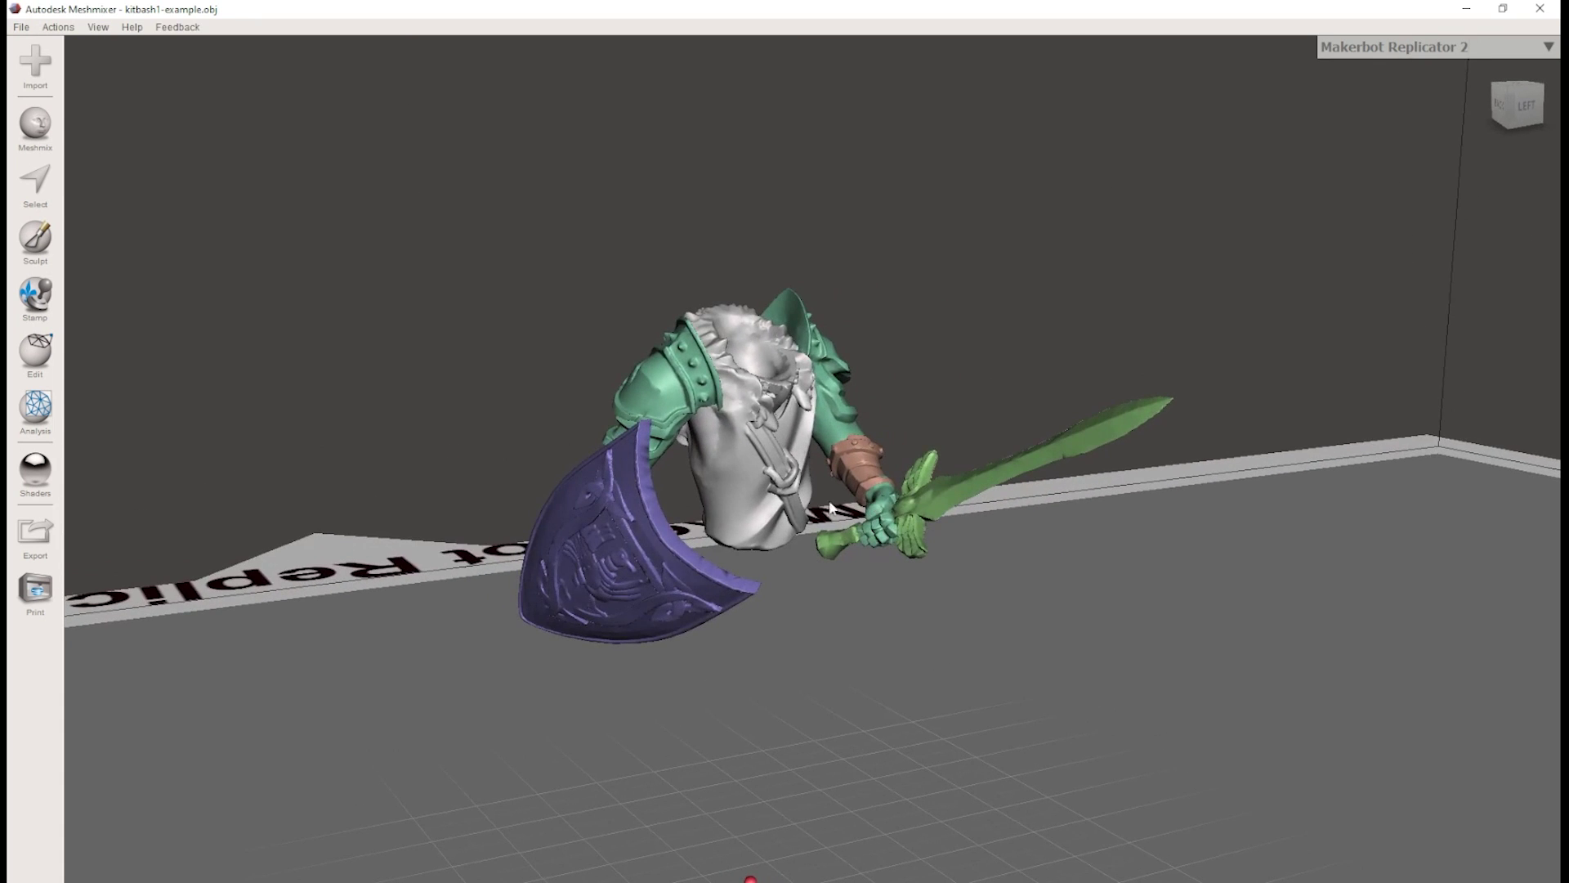
click(39, 363)
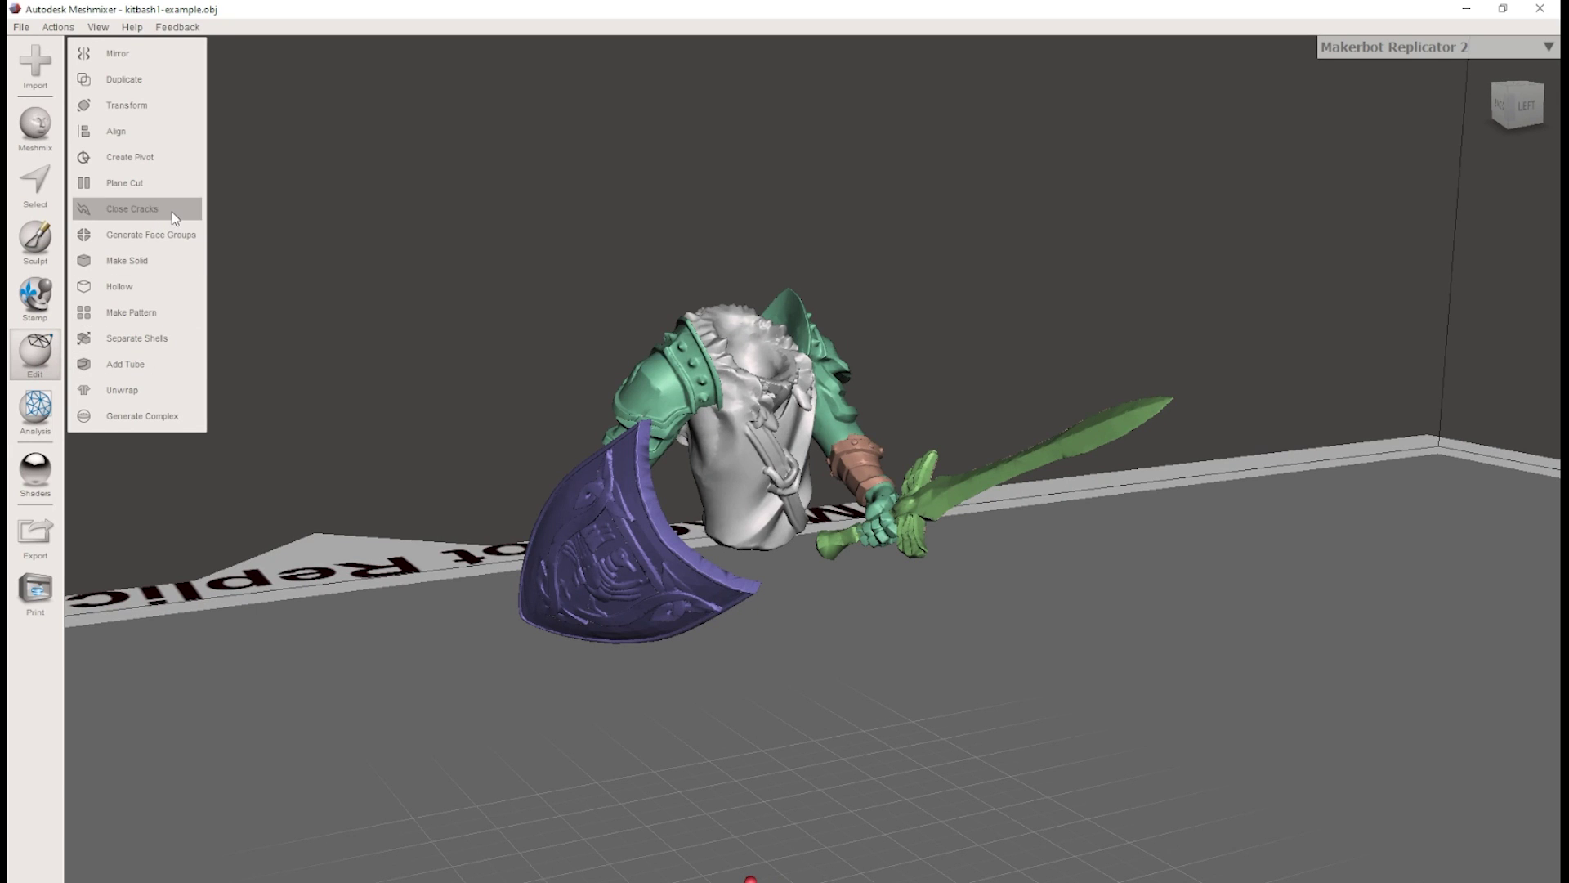
click(152, 265)
- Solidify the knight with Sharp Edge Preserve, accuracy 311 and density 303, then inspect the result
click(147, 97)
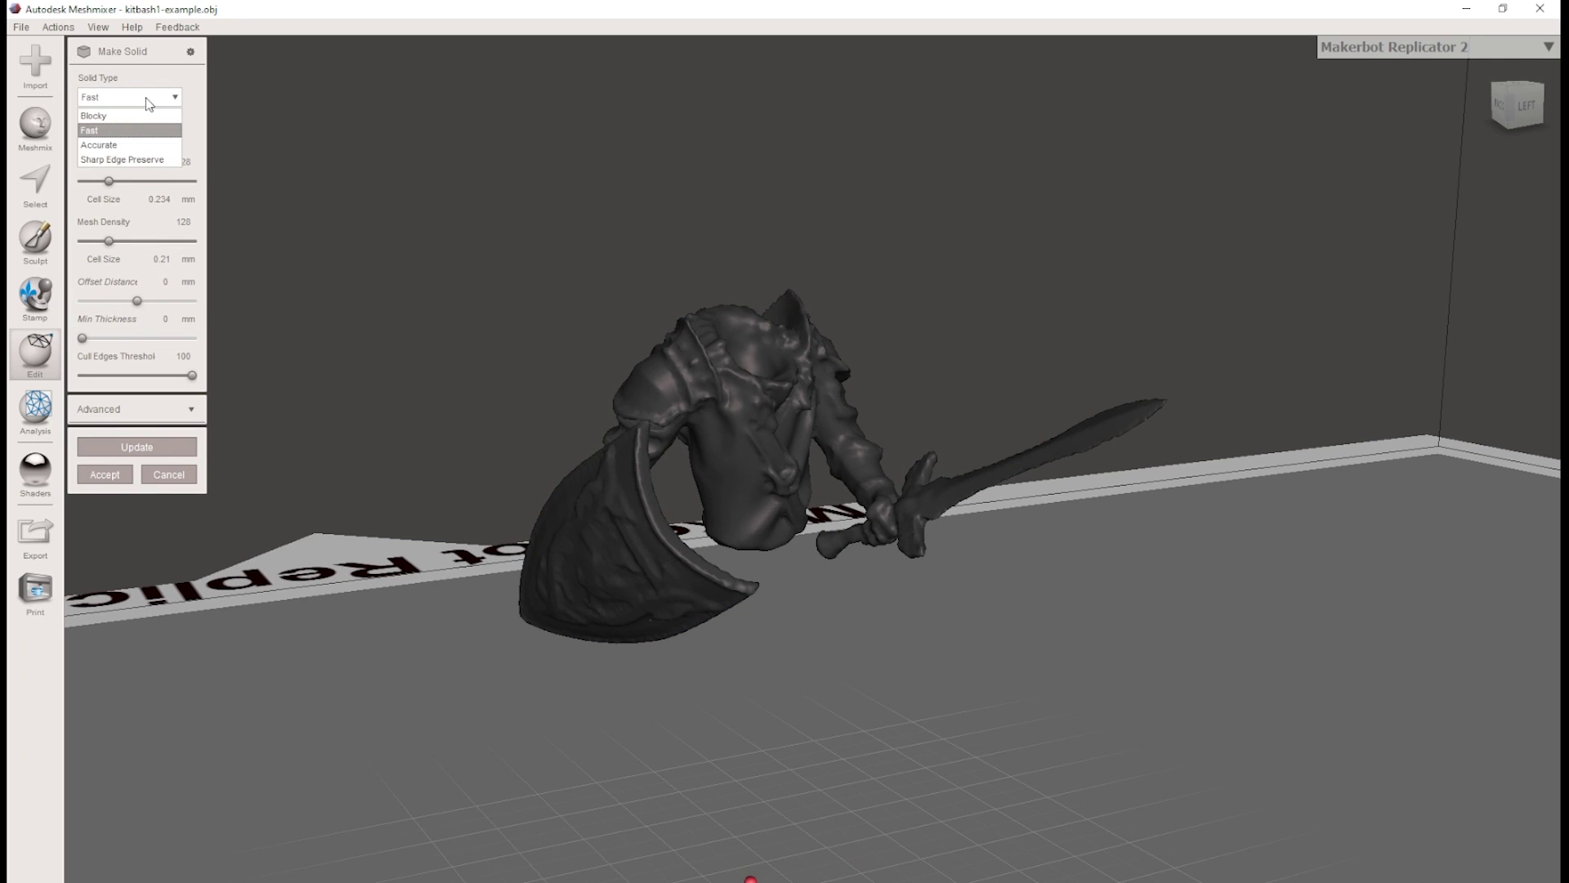
click(118, 164)
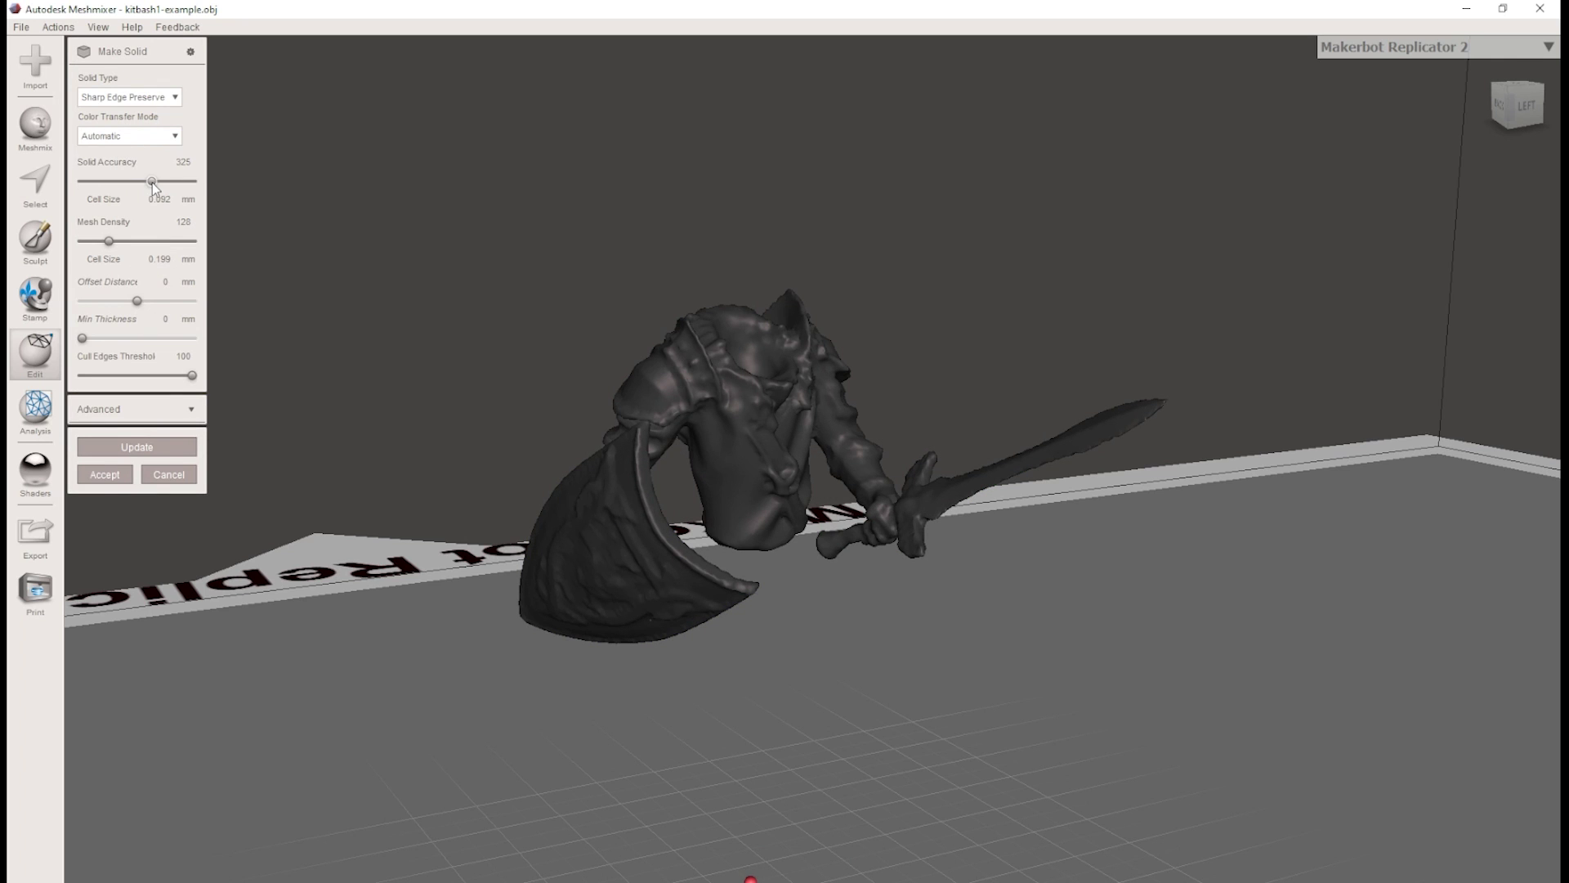
drag(152, 182, 148, 181)
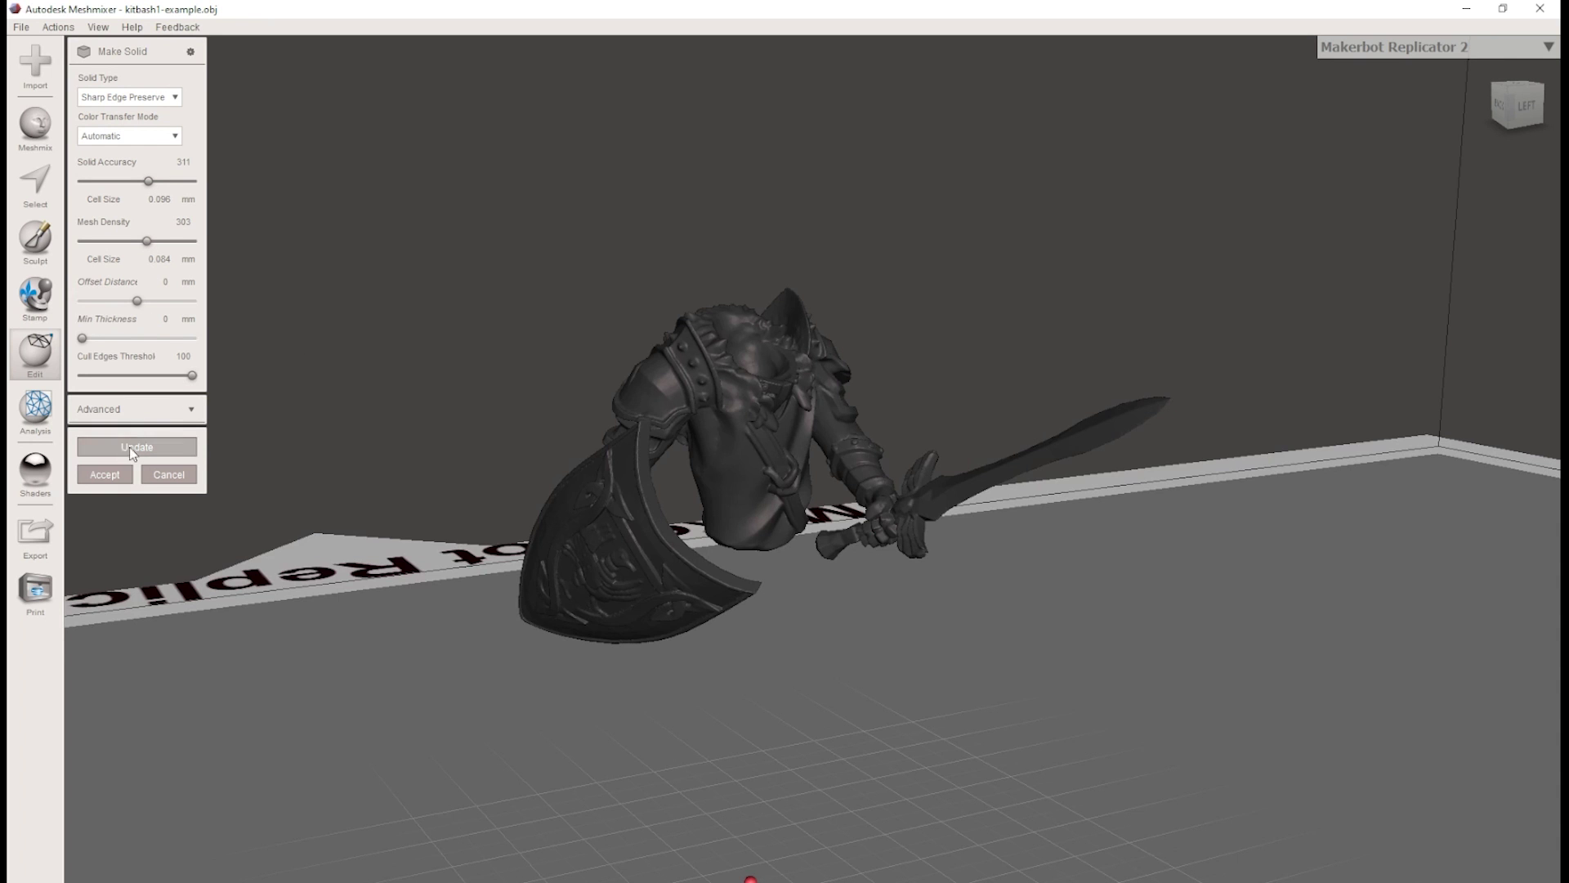
click(120, 475)
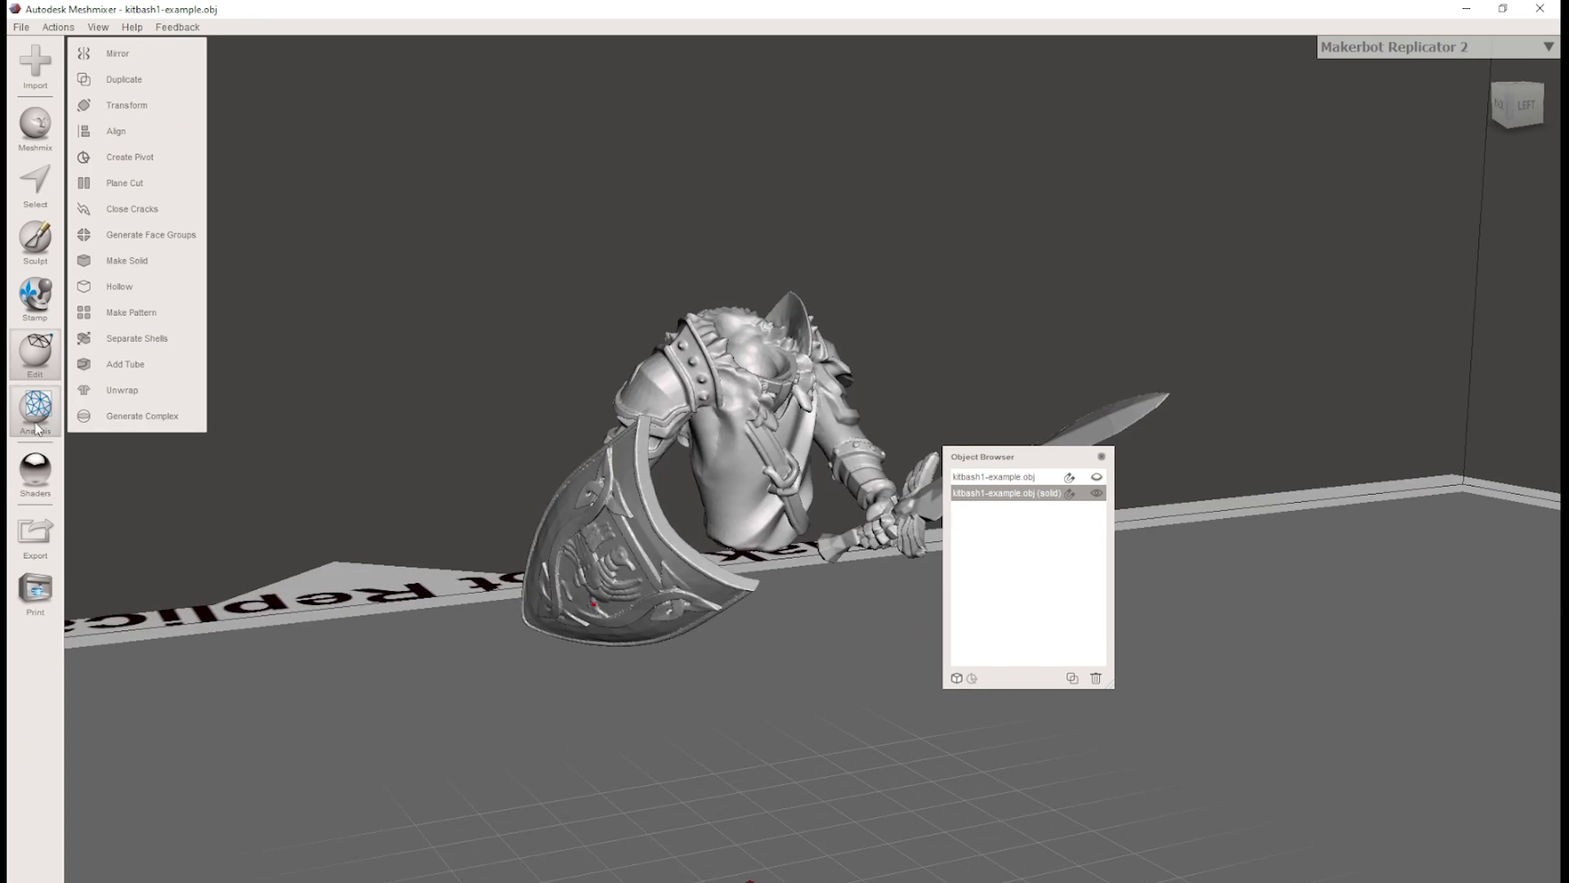
click(35, 409)
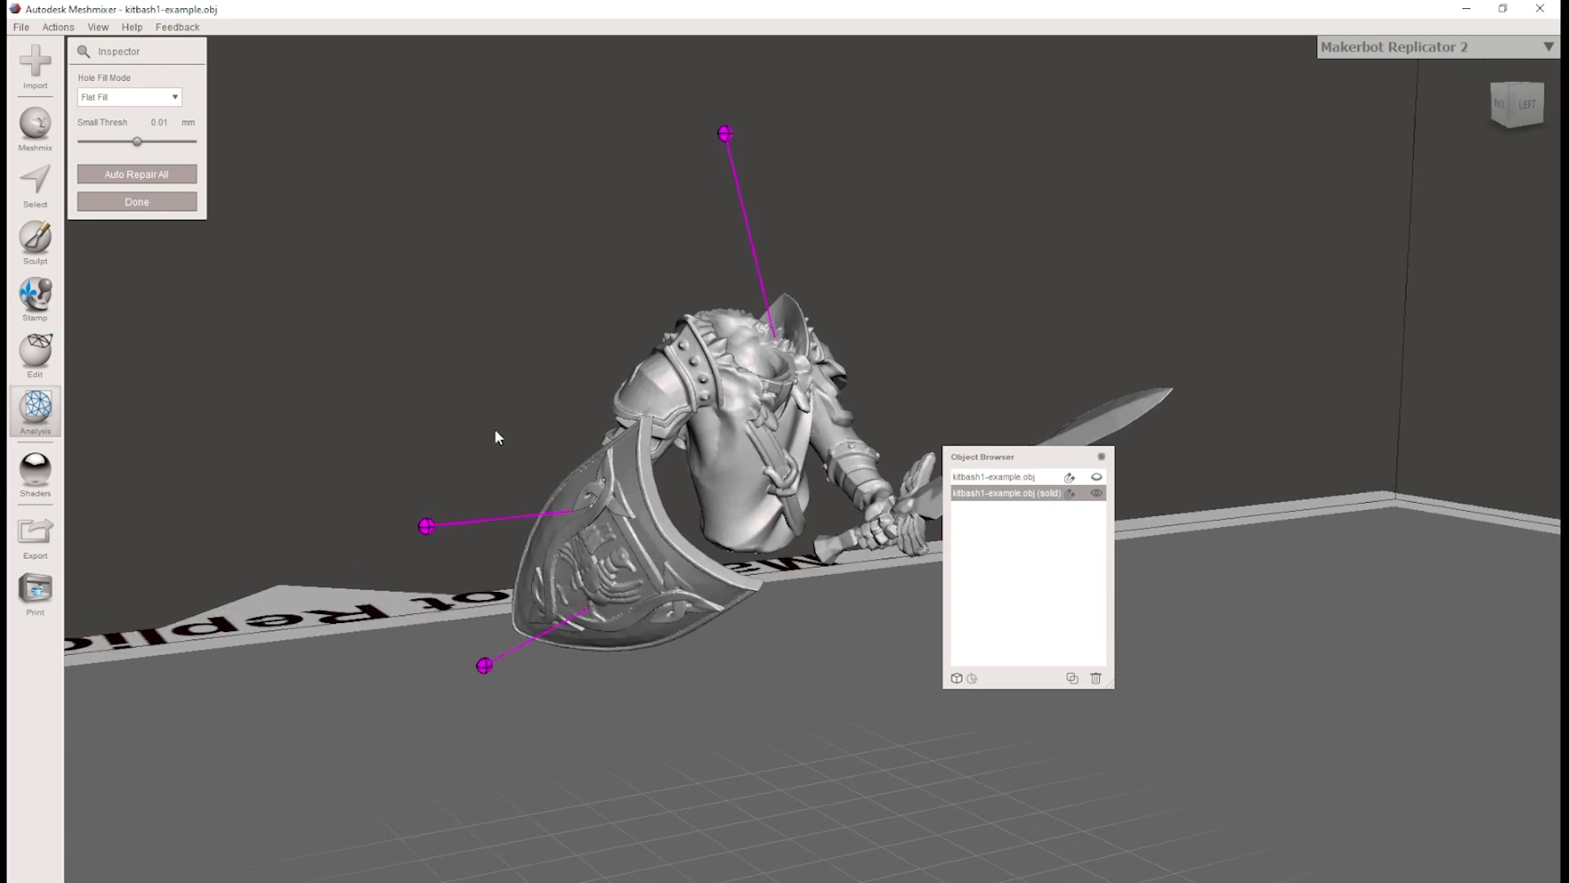
right_drag(493, 428, 606, 409)
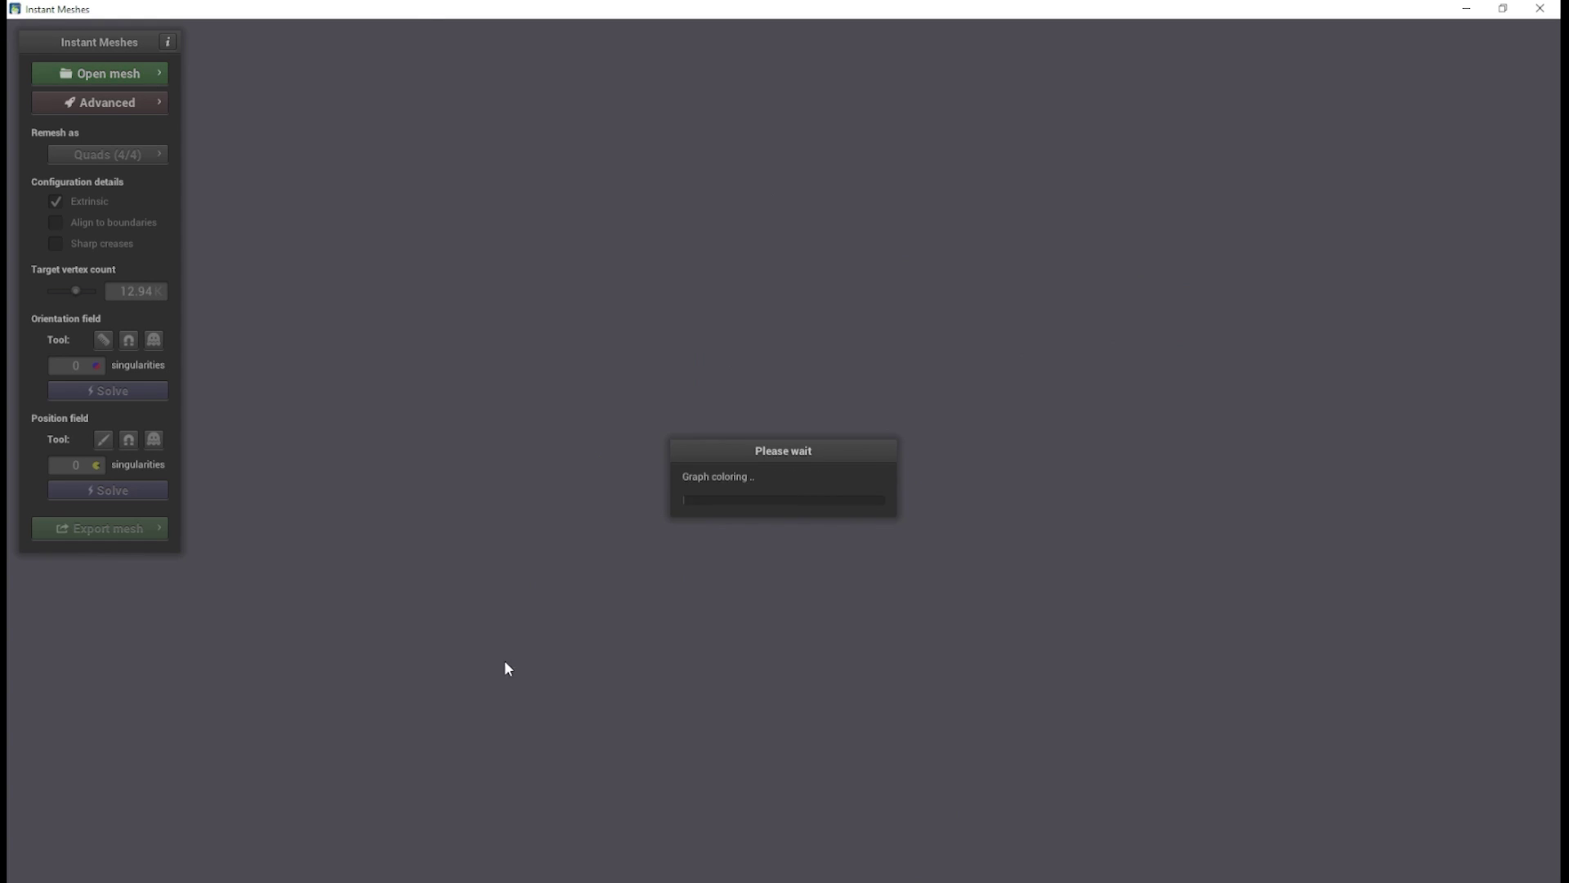
- Remesh the knight into quads at a 89.95K target vertex count, then select the leg2 part
drag(505, 661, 58, 224)
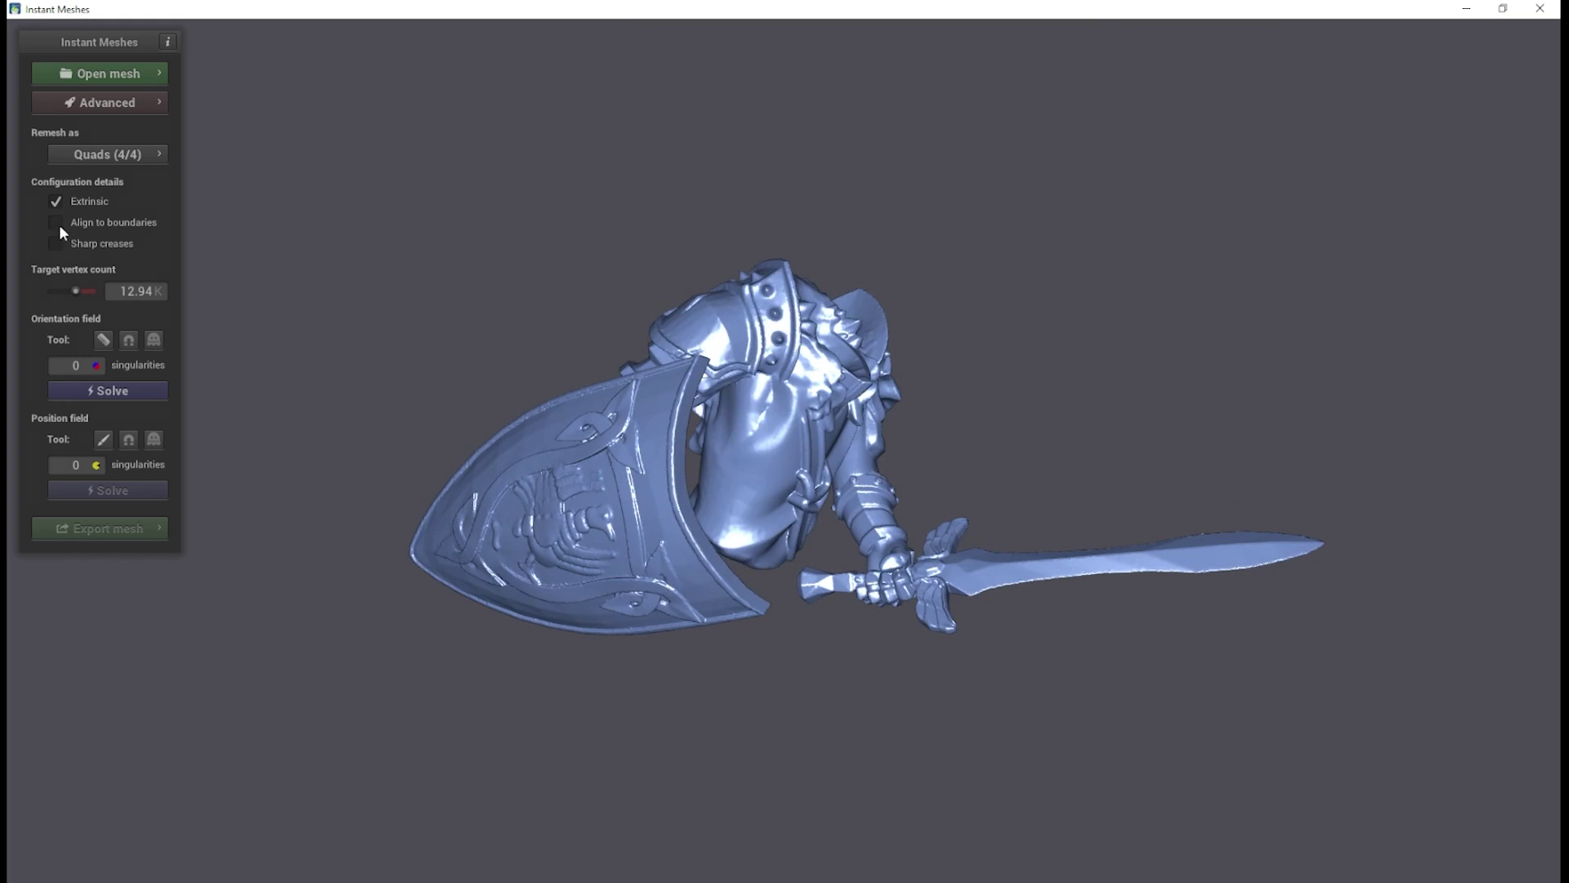
drag(75, 291, 88, 291)
key(Return)
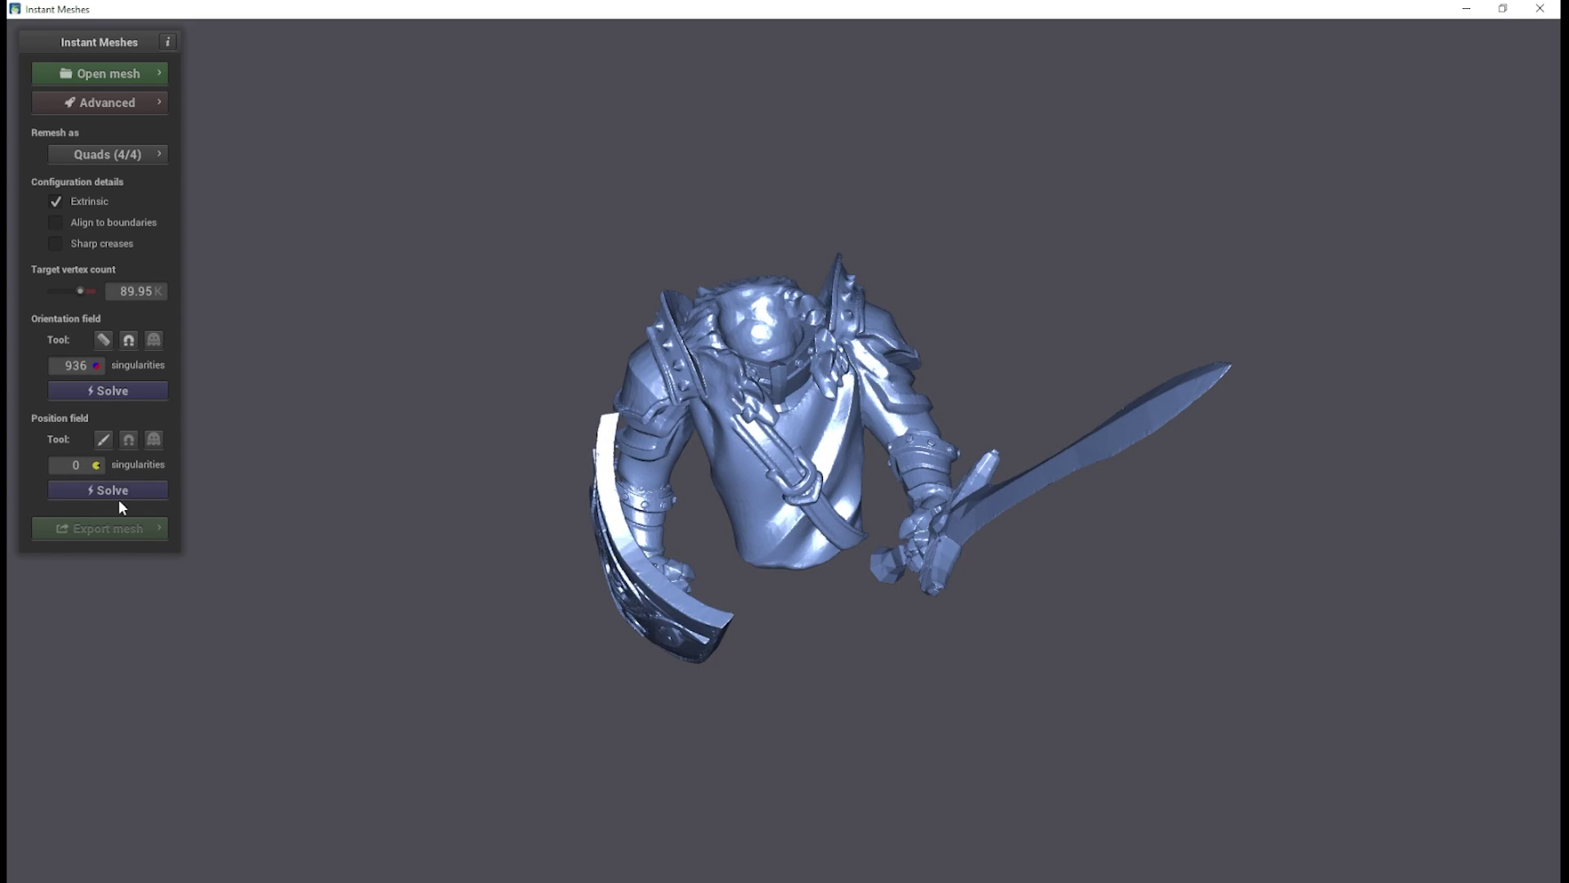
click(116, 493)
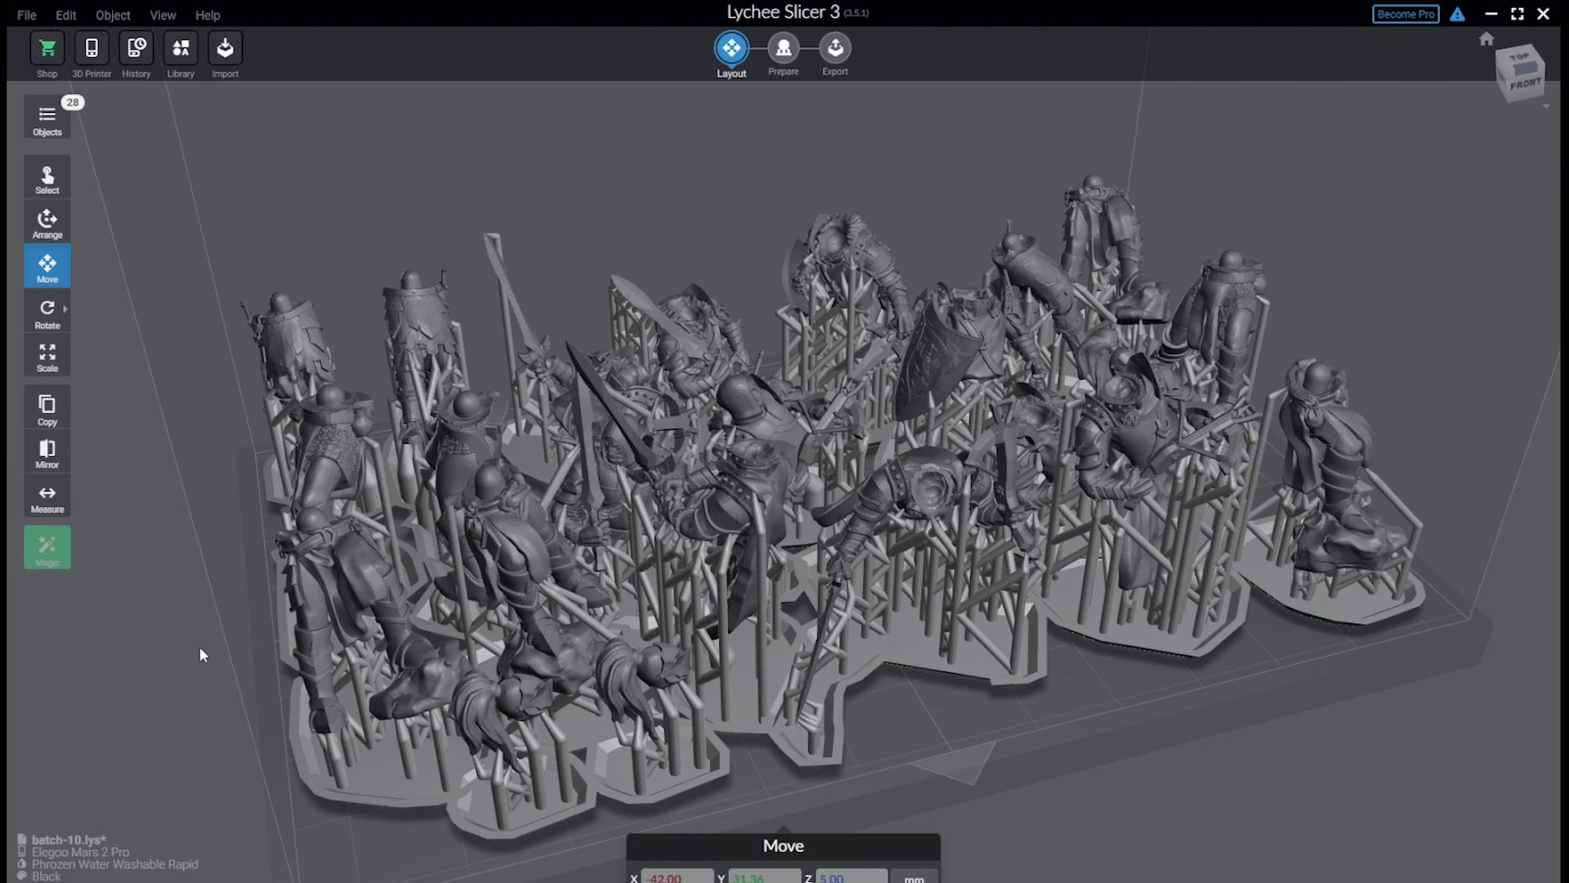
click(311, 594)
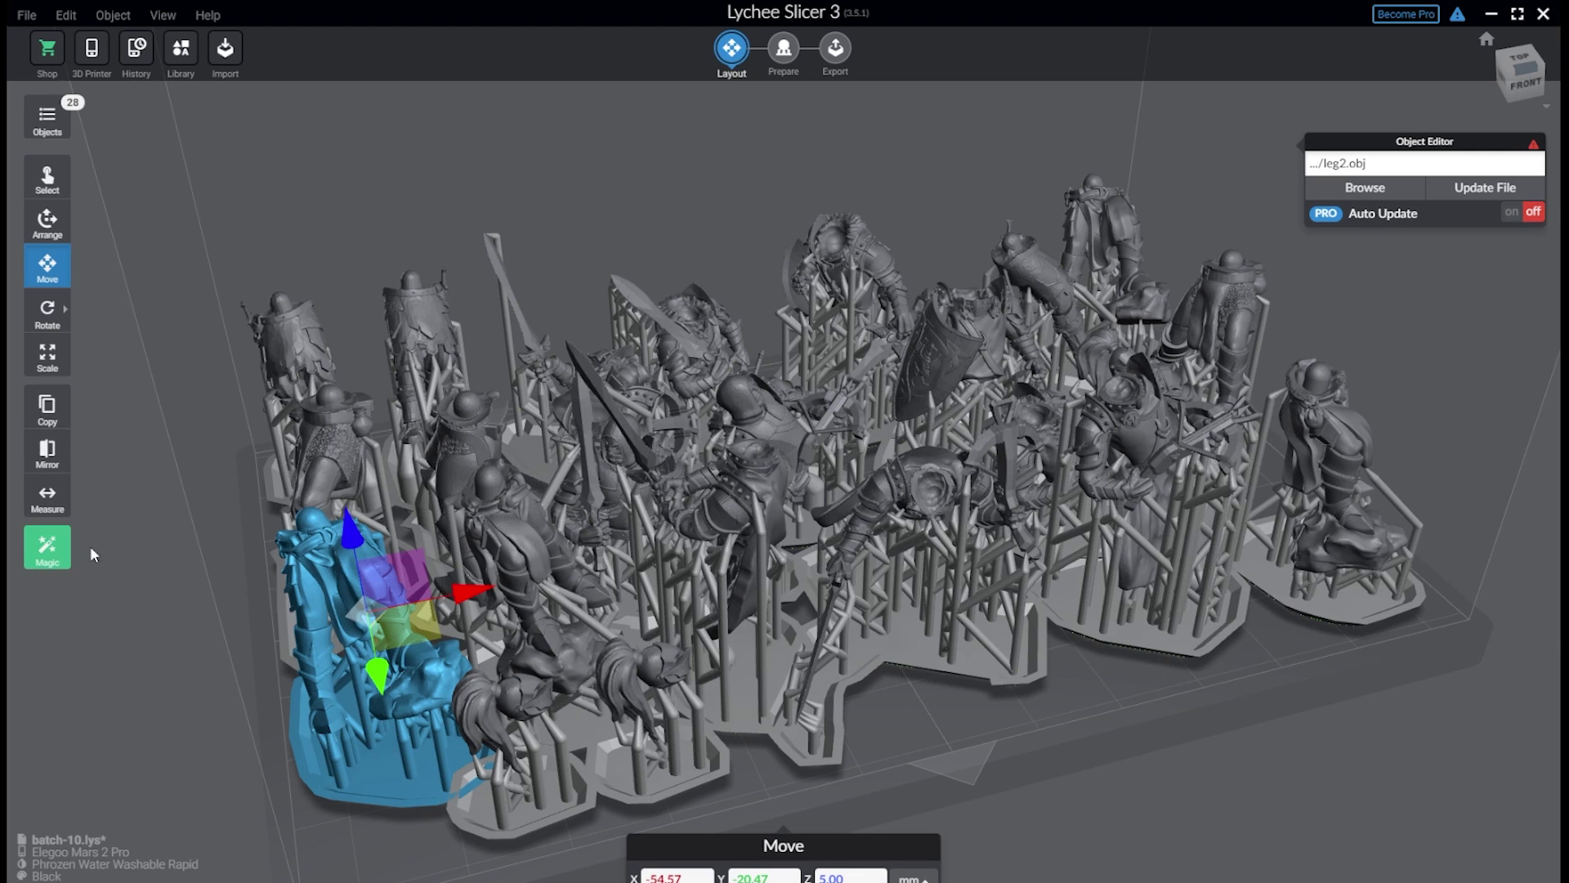
- Review the Magic auto-orientation and support options for leg2, then deselect it
click(45, 553)
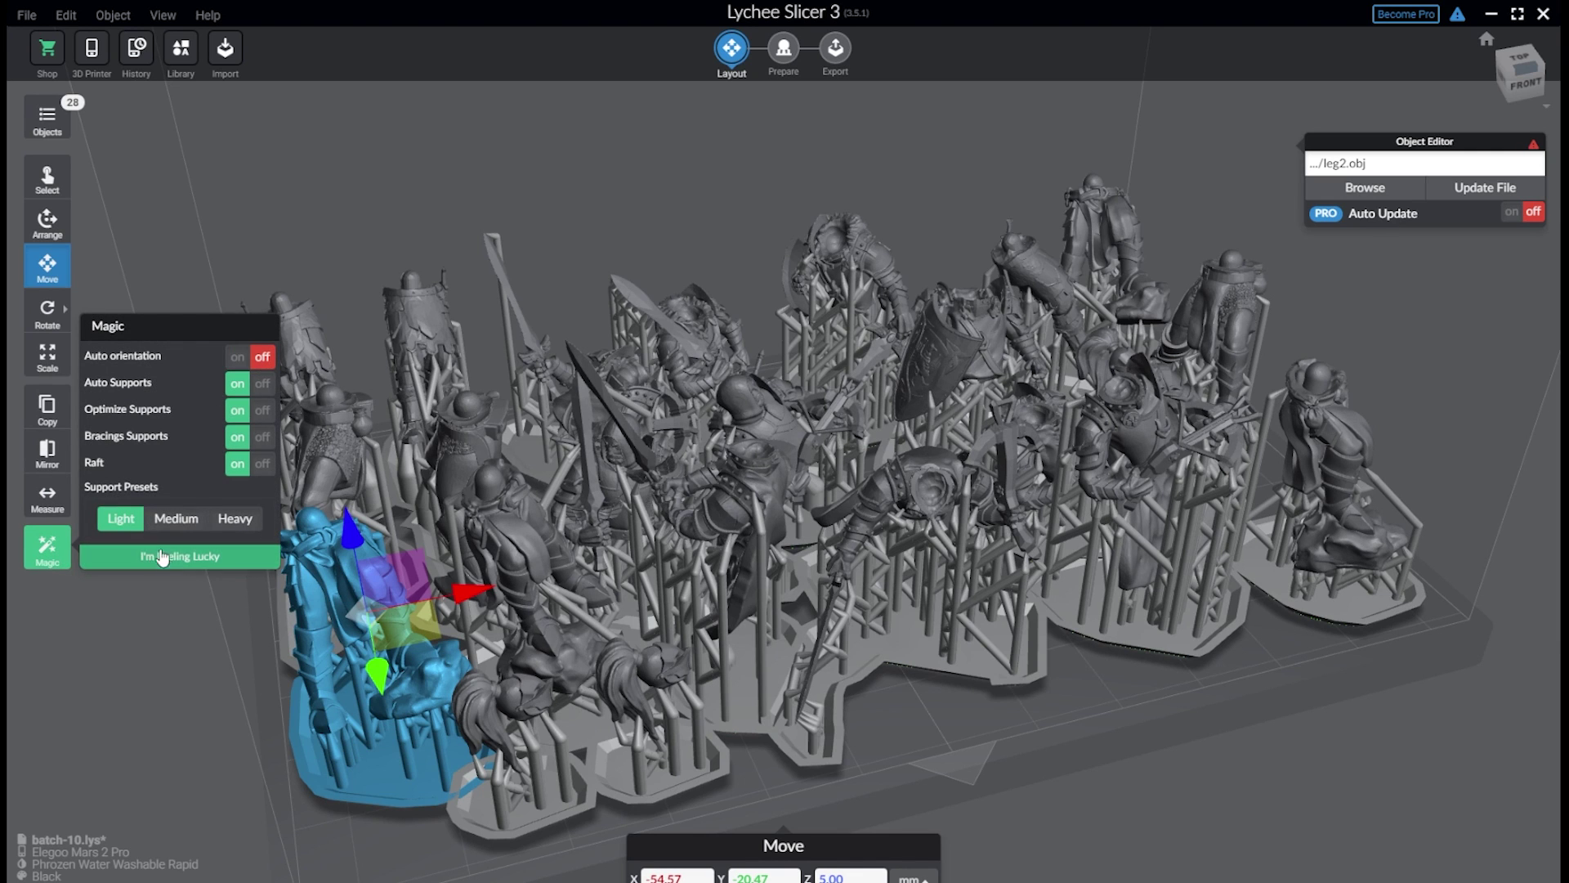
click(163, 717)
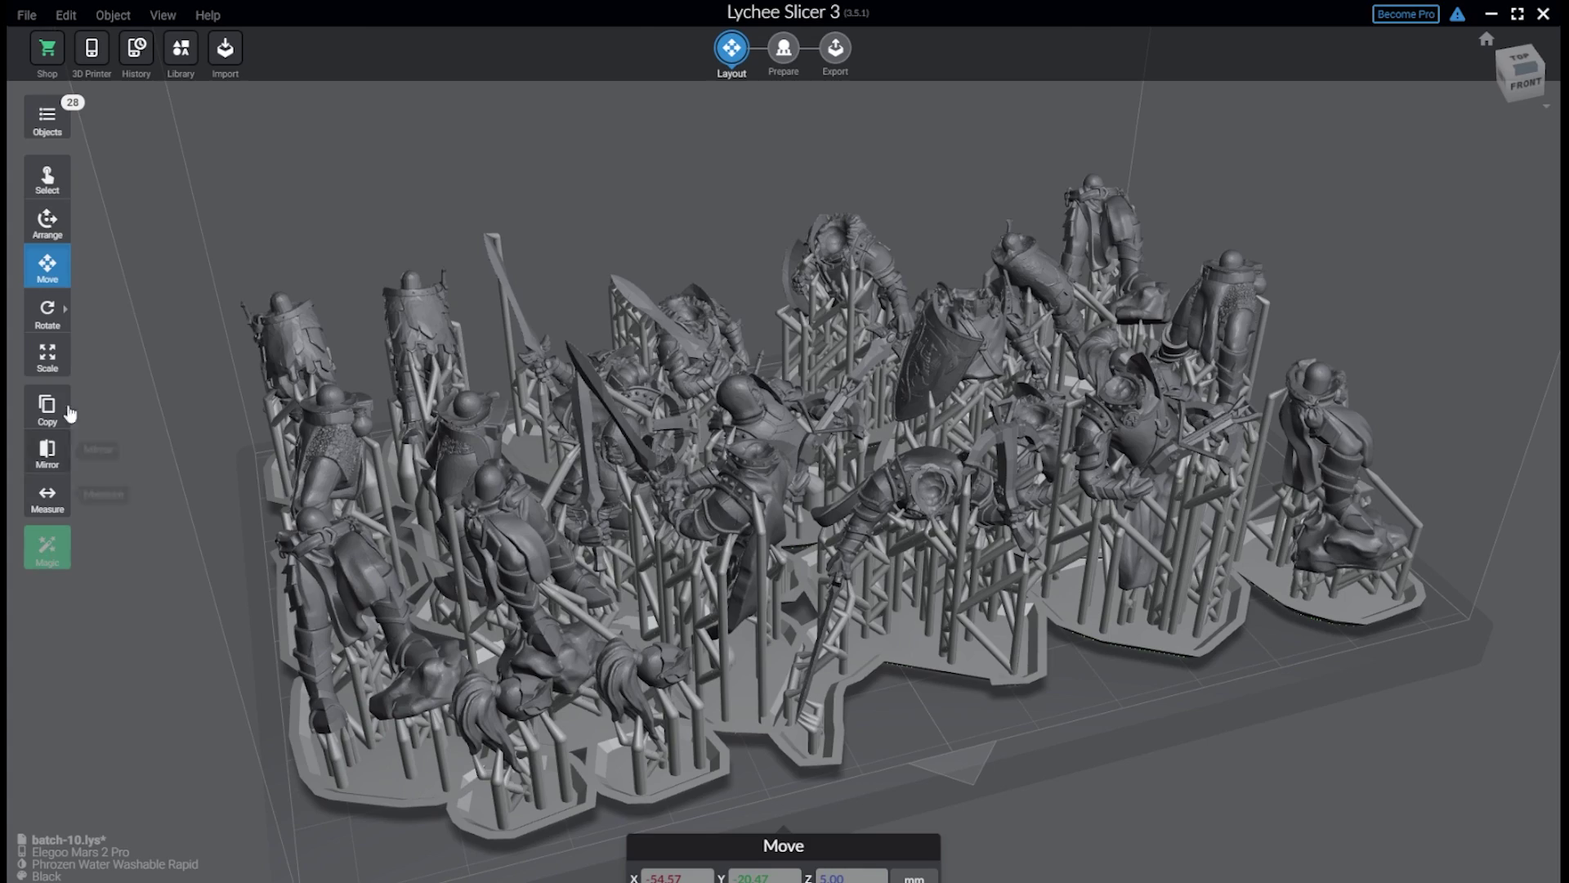